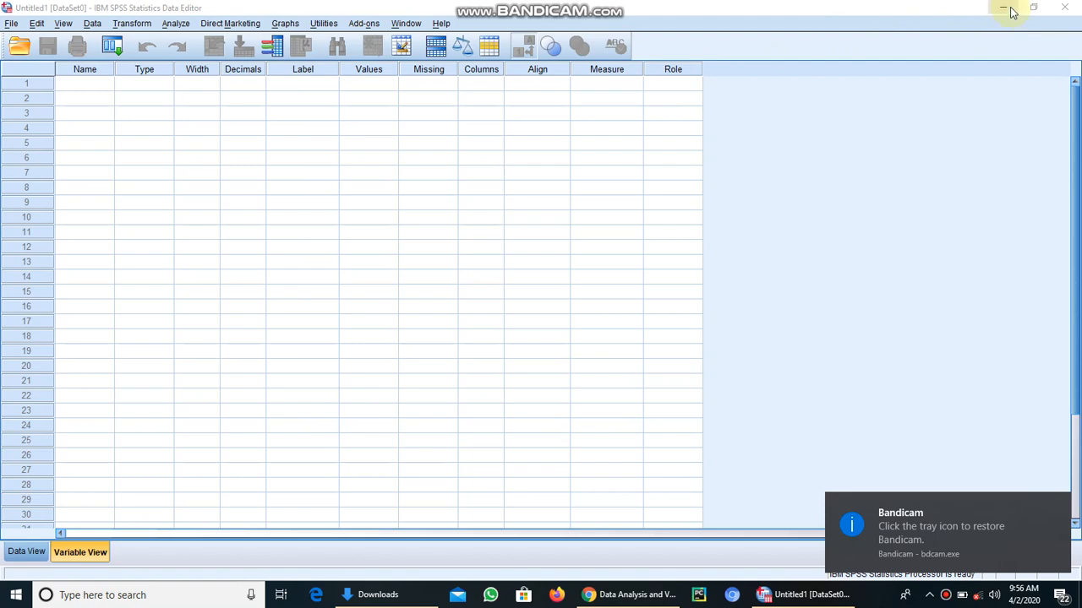
{"action": "left_click", "coordinate": [999, 10]}
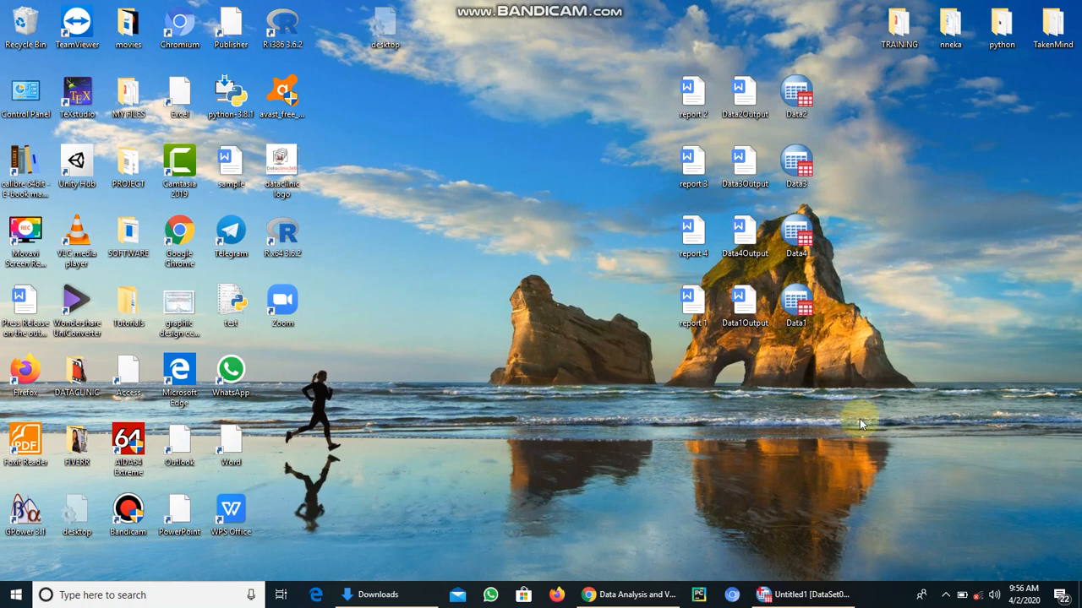
{"action": "left_click", "coordinate": [783, 594]}
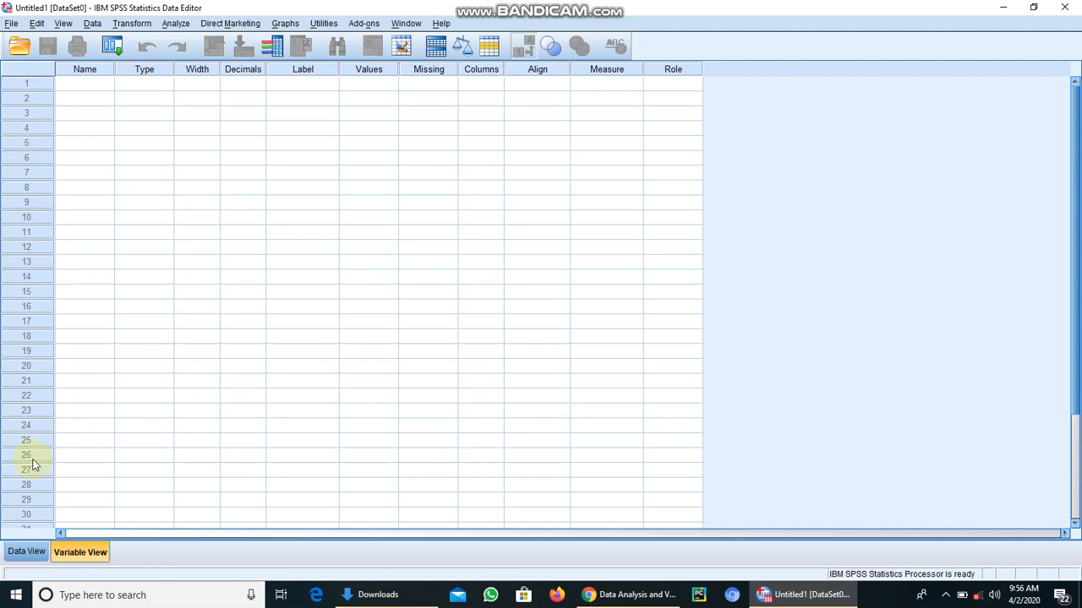
{"action": "left_click", "coordinate": [24, 553]}
{"action": "left_click", "coordinate": [75, 553]}
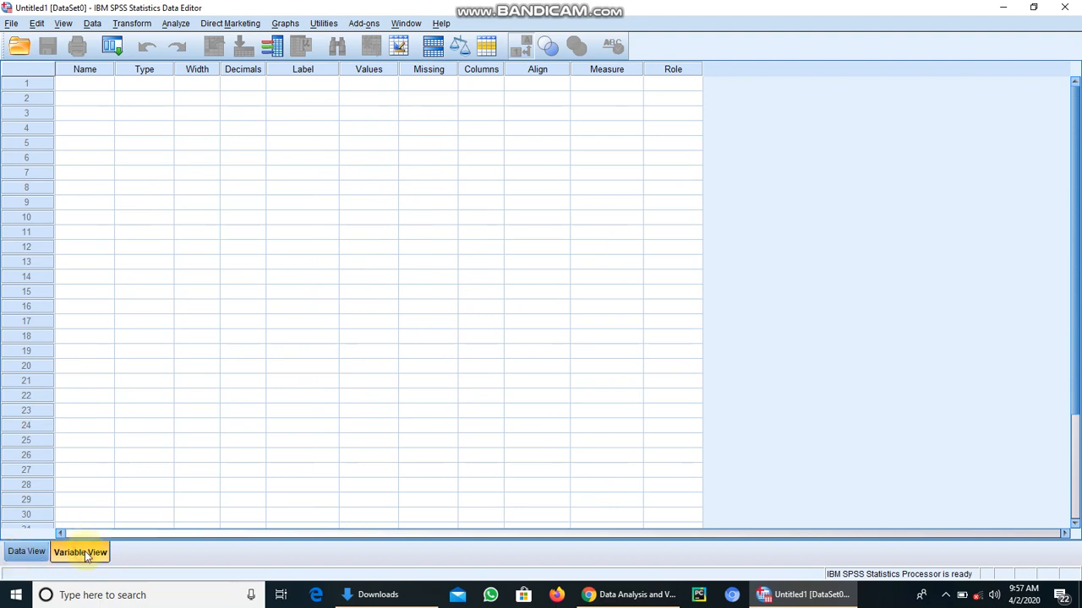
{"action": "left_click", "coordinate": [32, 553]}
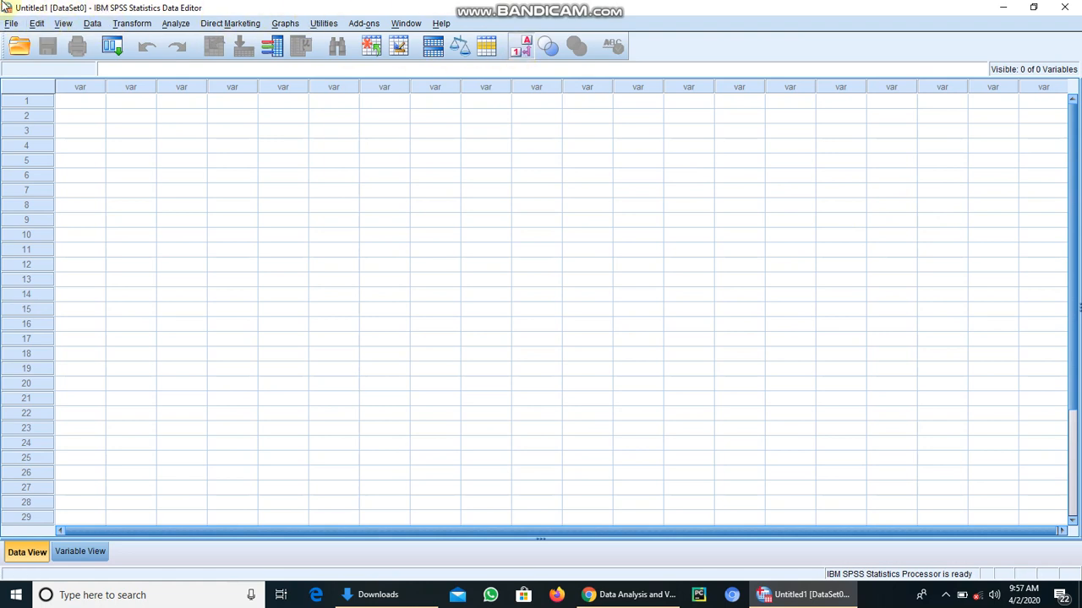
{"action": "left_click", "coordinate": [176, 23]}
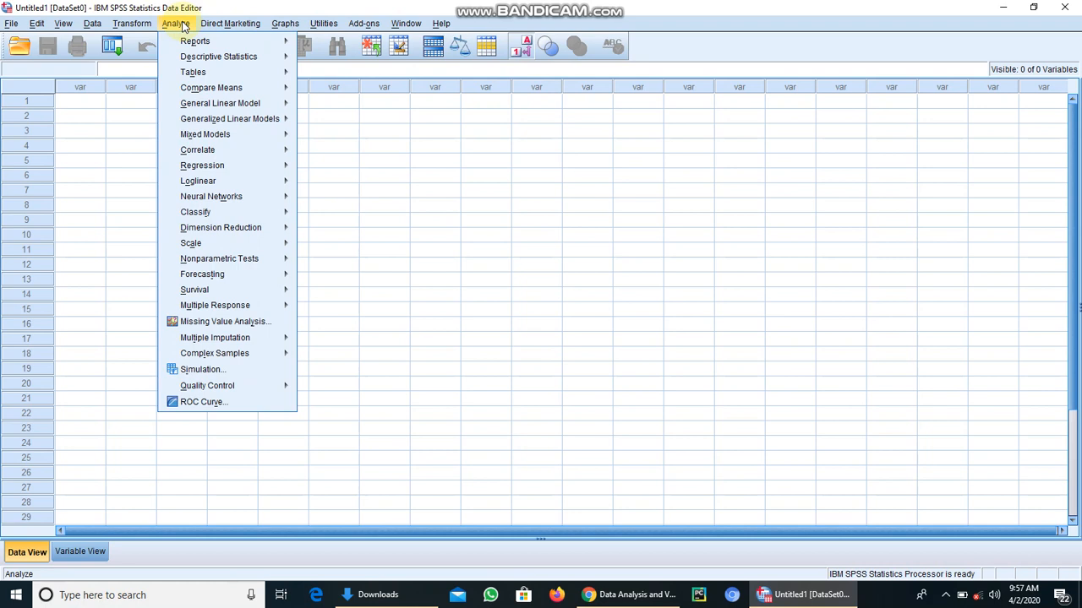
{"action": "mouse_move", "coordinate": [136, 22]}
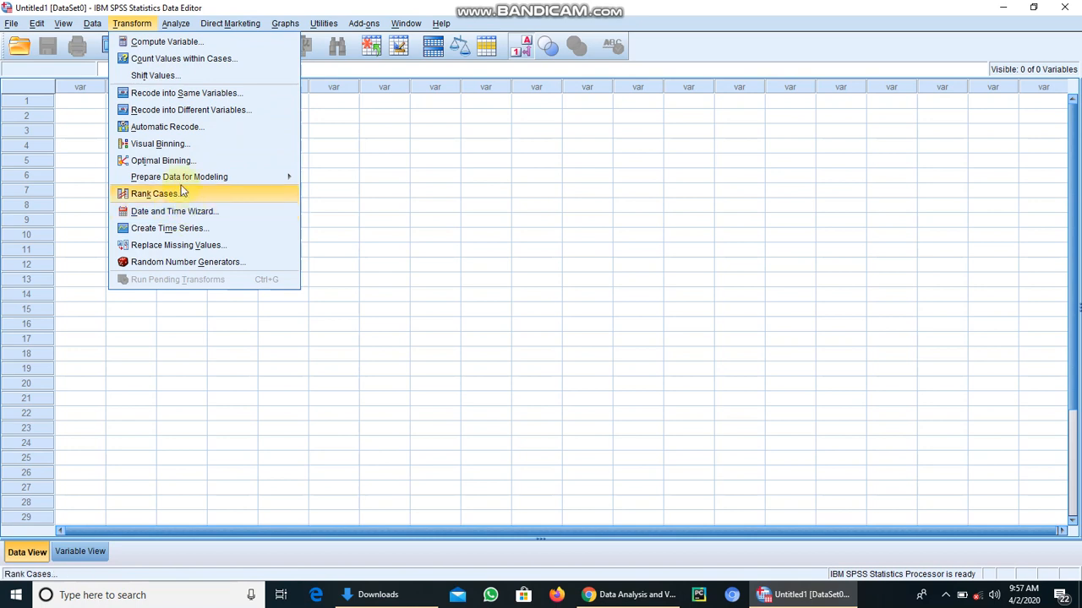
{"action": "mouse_move", "coordinate": [184, 180]}
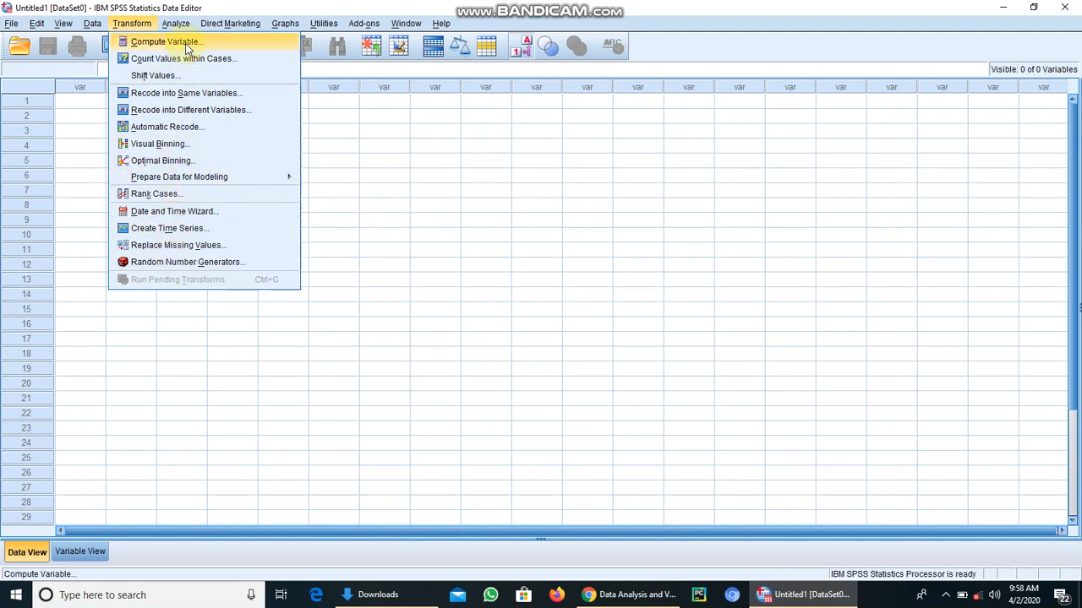
{"action": "left_click", "coordinate": [335, 128]}
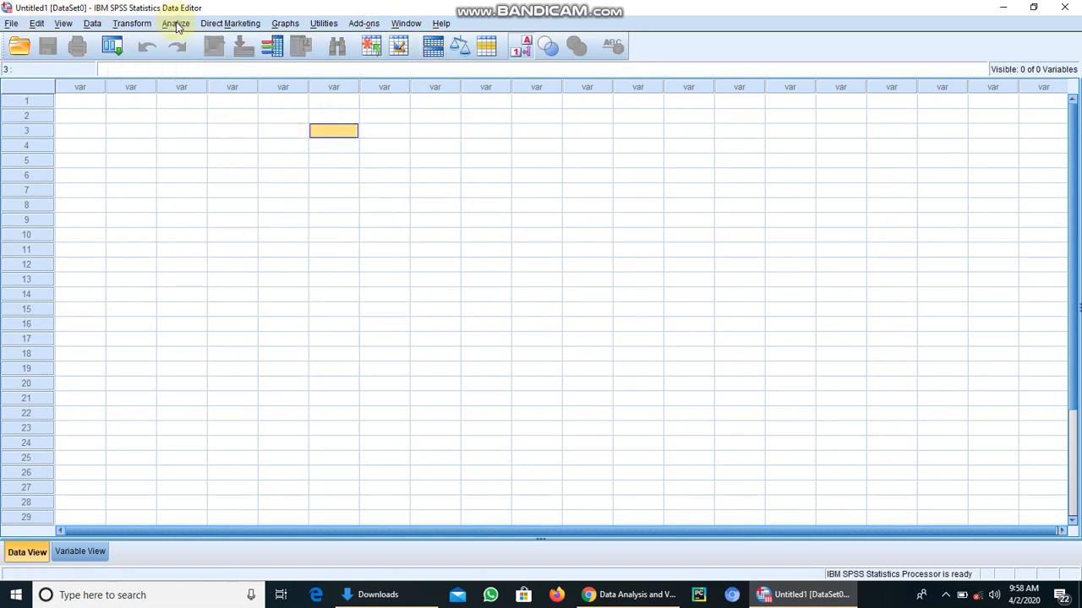
{"action": "left_click", "coordinate": [288, 27]}
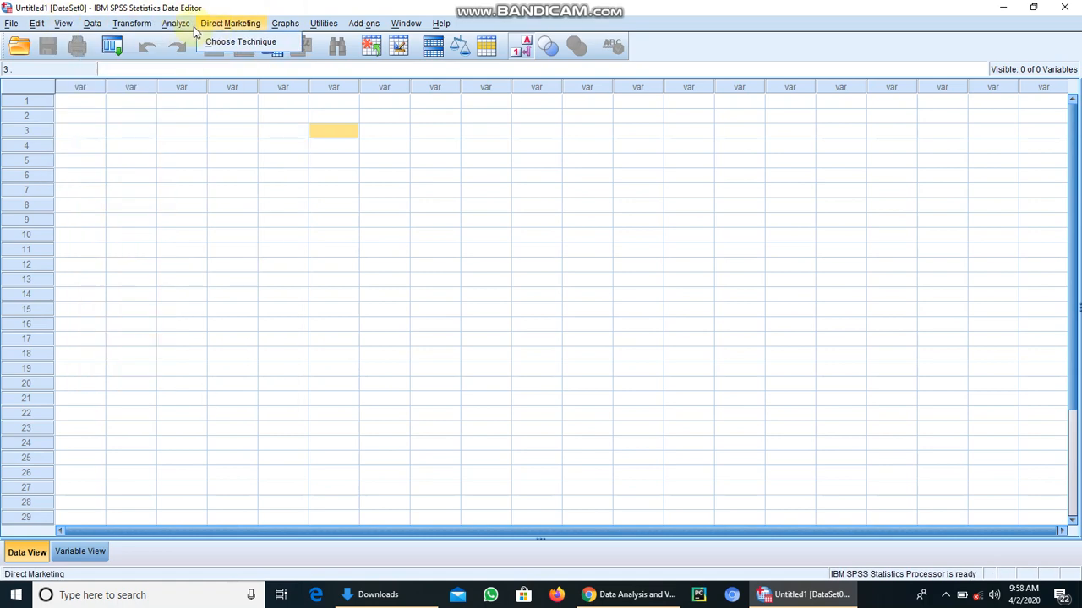
{"action": "mouse_move", "coordinate": [173, 27]}
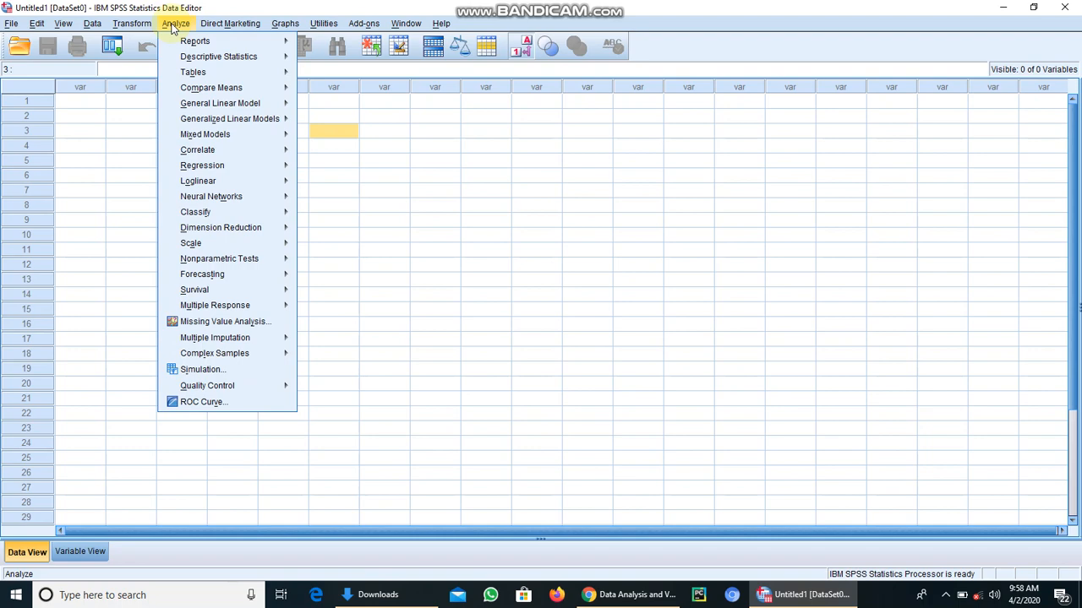
{"action": "left_click", "coordinate": [133, 113]}
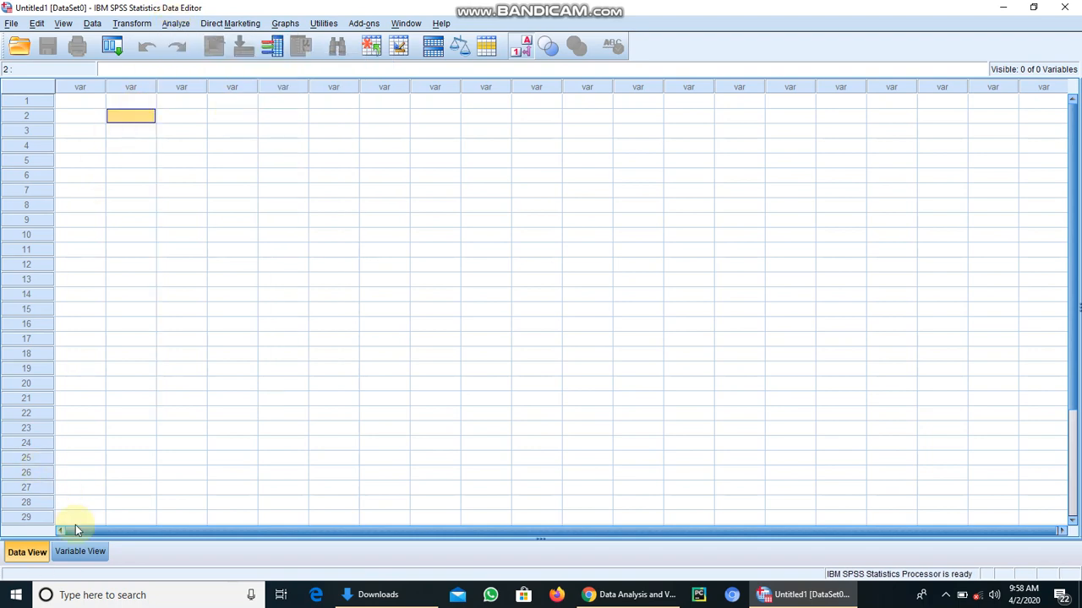
- Try to name the first variable "1GEN" in Variable View, starting the name with a digit
{"action": "left_click", "coordinate": [80, 554]}
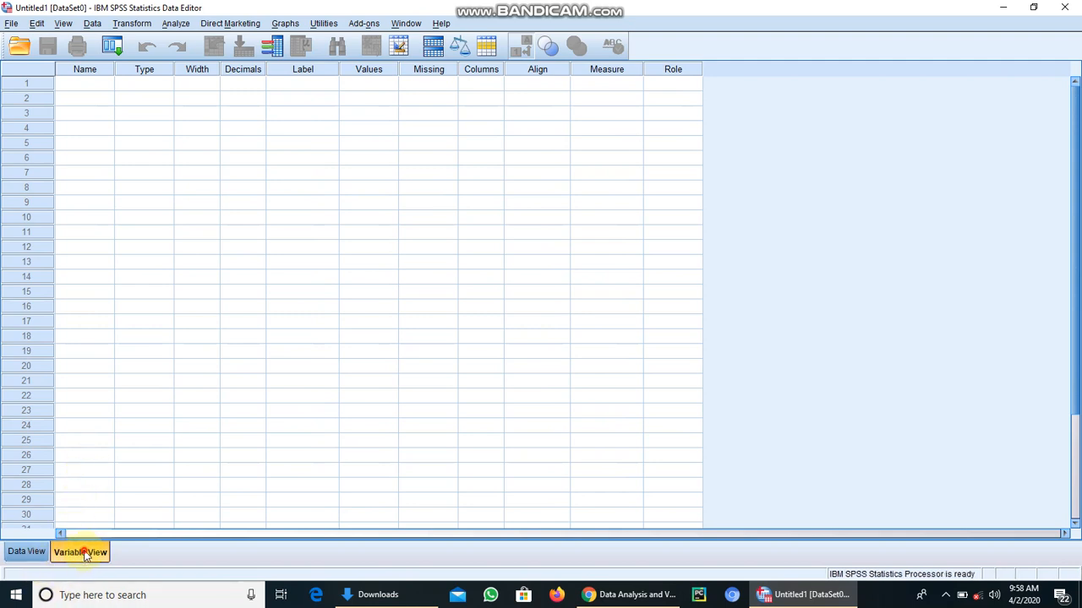
{"action": "left_click", "coordinate": [104, 89]}
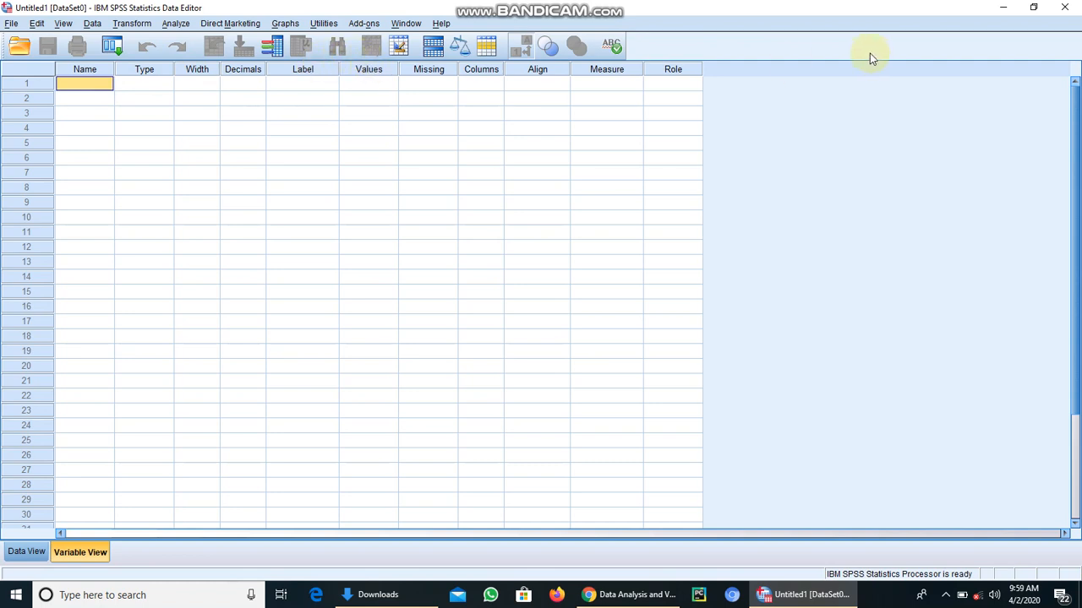
{"action": "left_click", "coordinate": [70, 87]}
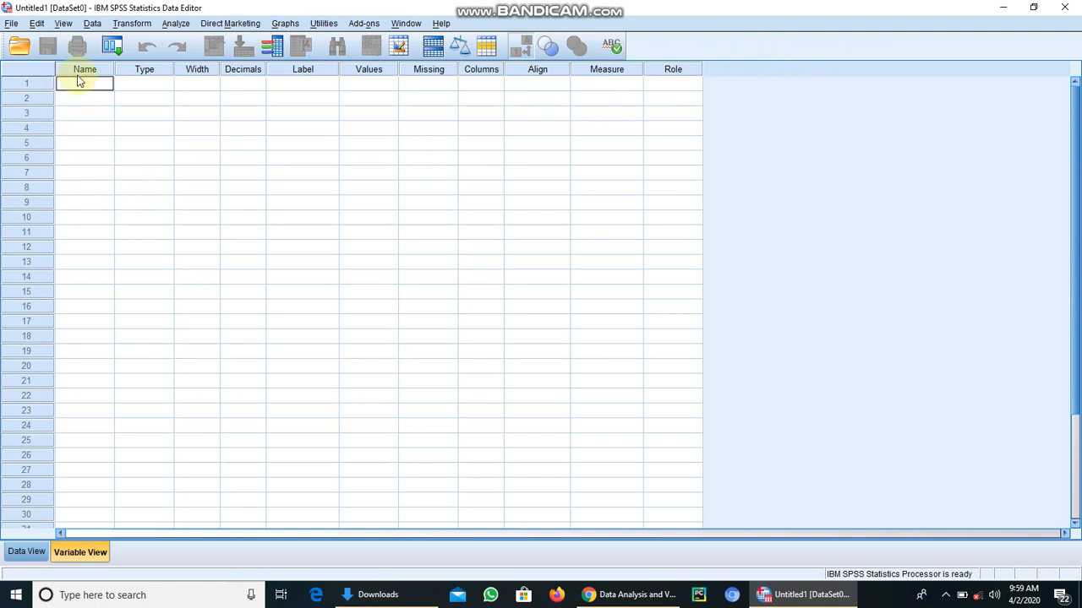
{"action": "type", "text": "G"}
{"action": "key", "text": "BackSpace"}
{"action": "type", "text": "1D"}
{"action": "key", "text": "BackSpace"}
{"action": "type", "text": "G"}
{"action": "key", "text": "BackSpace"}
{"action": "type", "text": "GEN"}
{"action": "key", "text": "Return"}
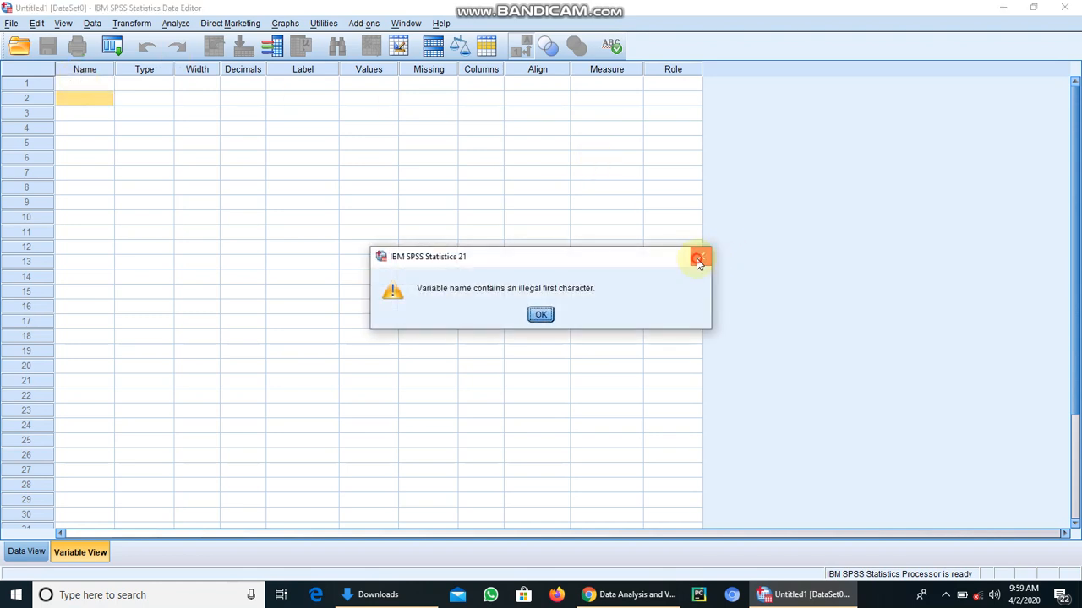
{"action": "left_click", "coordinate": [701, 256]}
- Try to name the first variable "GE GROUP", with a space inside the name
{"action": "left_click", "coordinate": [65, 84]}
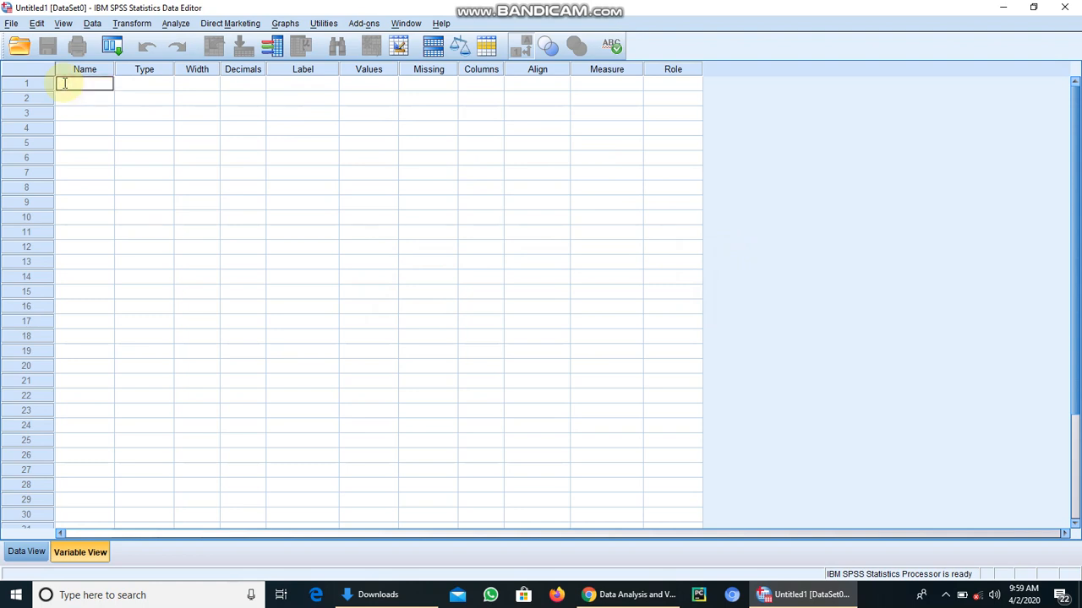
{"action": "type", "text": "GE GROUP"}
{"action": "key", "text": "Return"}
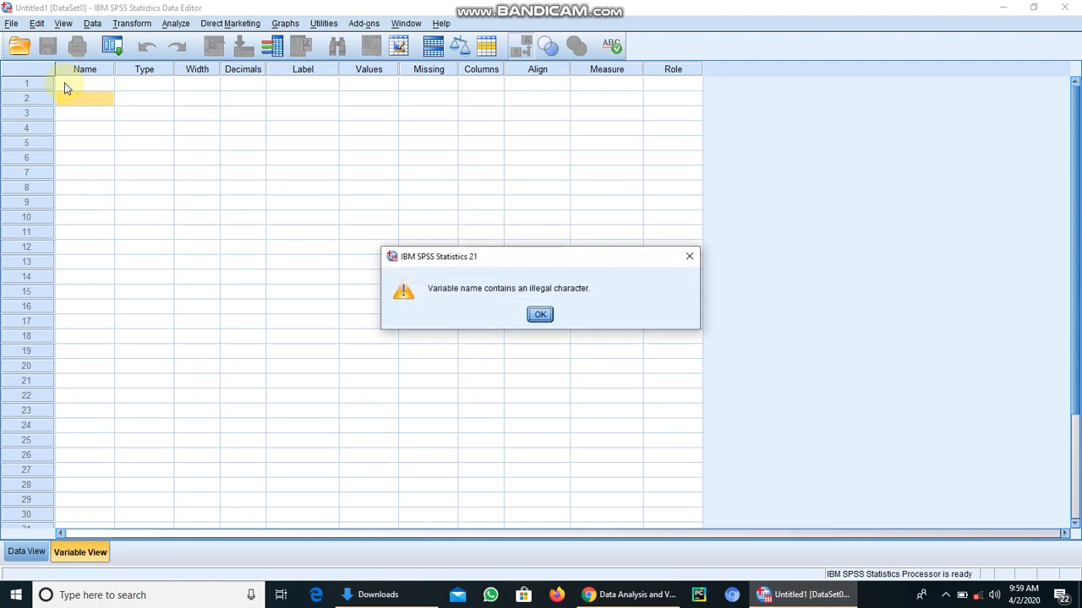
{"action": "left_click", "coordinate": [689, 257]}
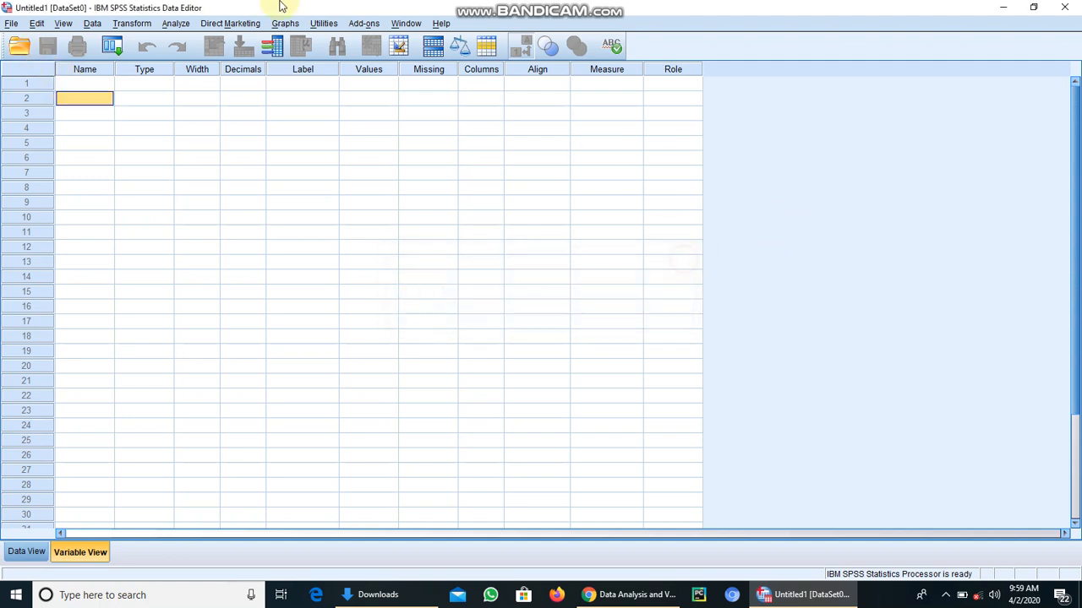
- Try to name the first variable "Age-group", with a hyphen inside the name
{"action": "left_click", "coordinate": [108, 87]}
{"action": "left_click", "coordinate": [109, 85]}
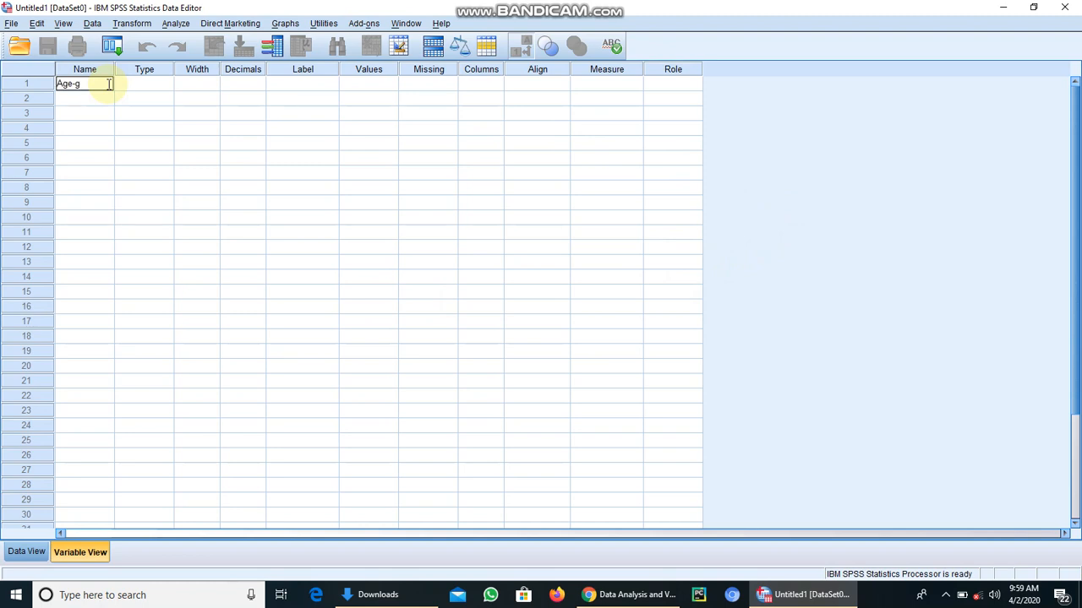
{"action": "type", "text": "Age-group"}
{"action": "key", "text": "Return"}
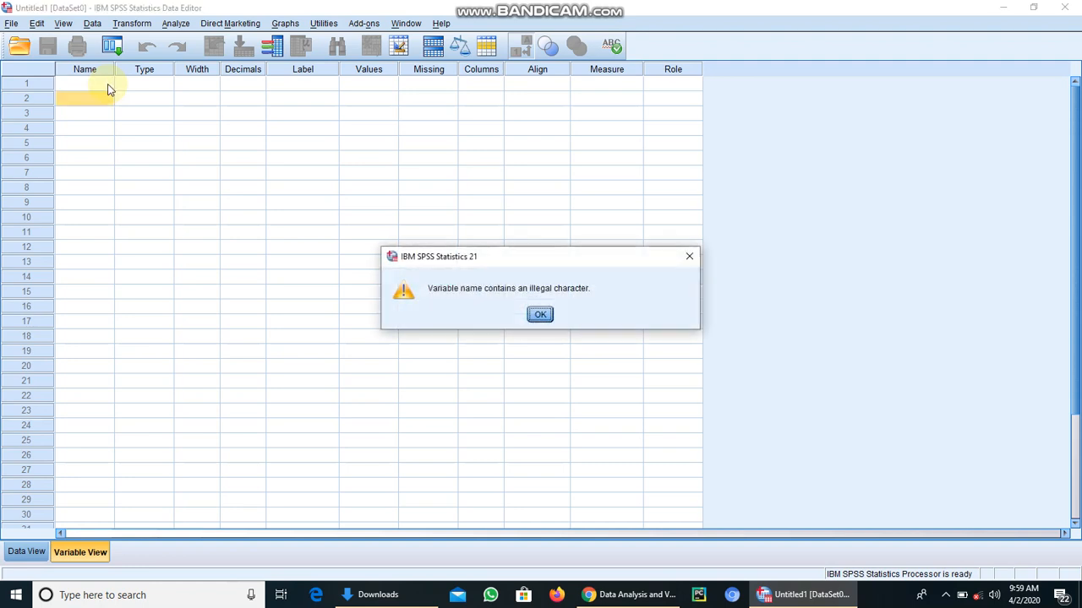
{"action": "left_click", "coordinate": [693, 258]}
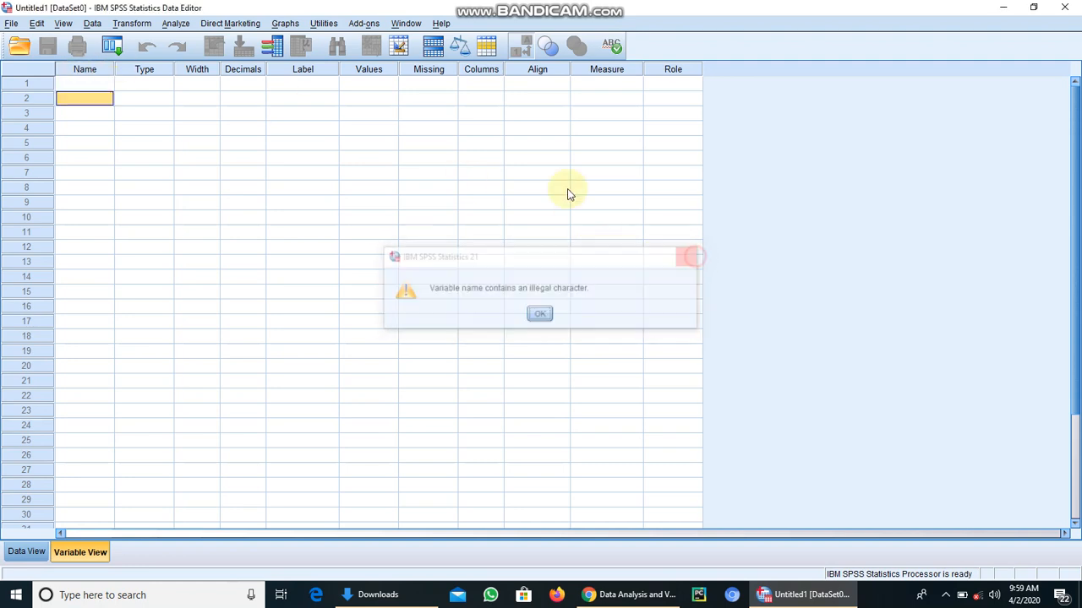
- Name the first variable G and give it the label "Gender"
{"action": "left_click", "coordinate": [67, 84]}
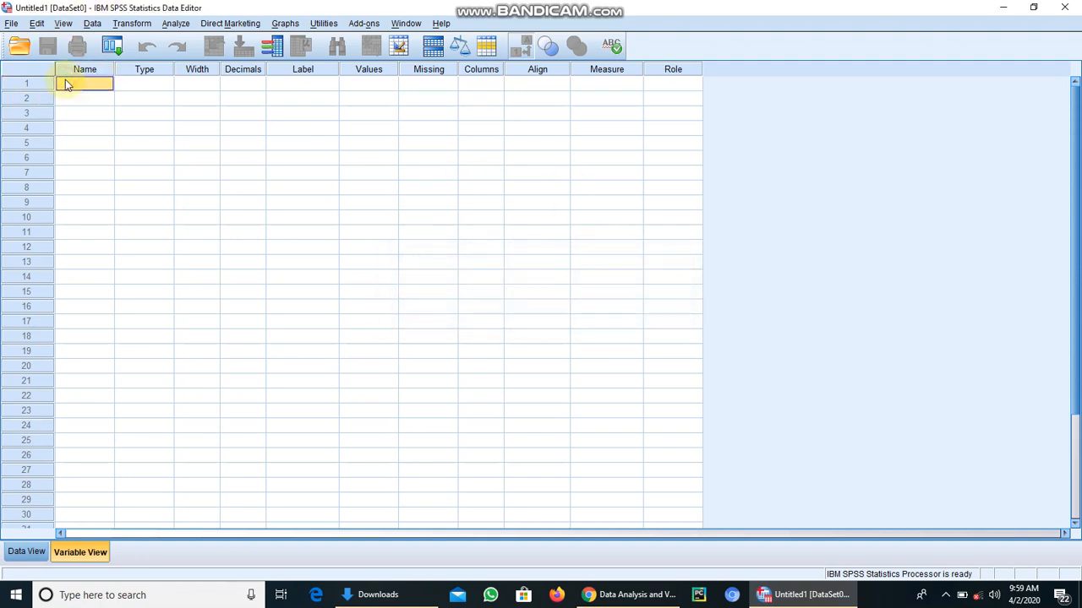
{"action": "type", "text": "G"}
{"action": "left_click", "coordinate": [300, 84]}
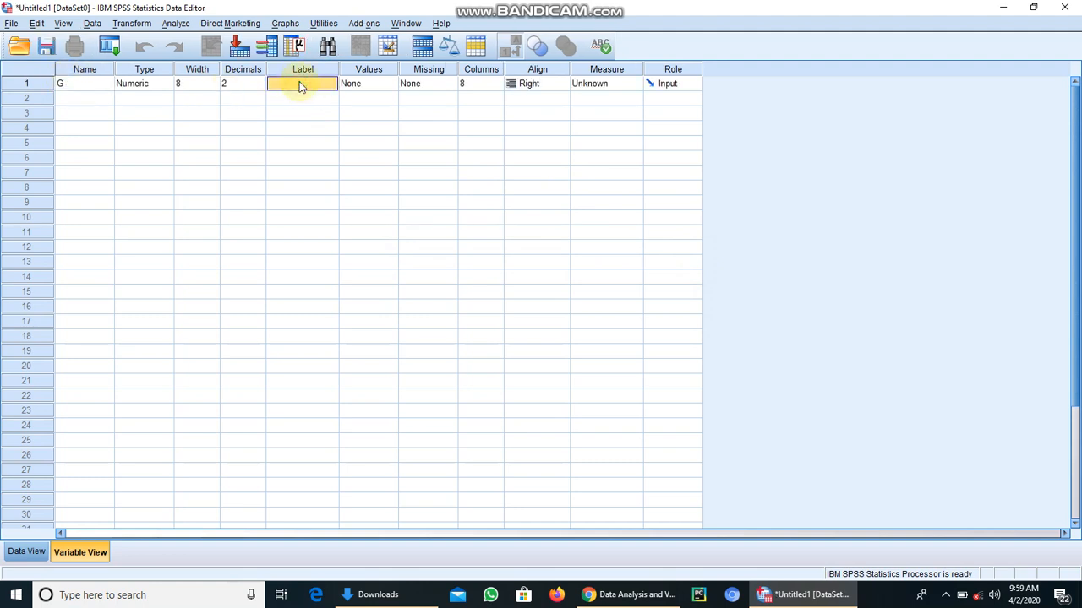
{"action": "left_click", "coordinate": [299, 83]}
{"action": "type", "text": "Gender"}
- Define the value labels of variable G as 1 = "Male" and 2 = "Female"
{"action": "left_click", "coordinate": [394, 87]}
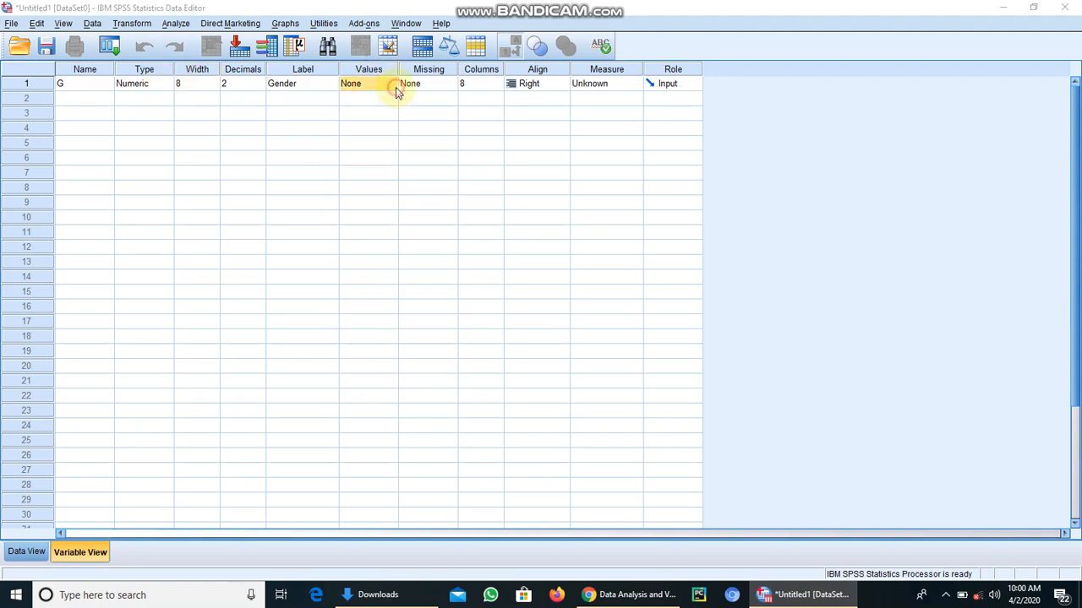
{"action": "left_click", "coordinate": [391, 84]}
{"action": "left_click", "coordinate": [454, 261]}
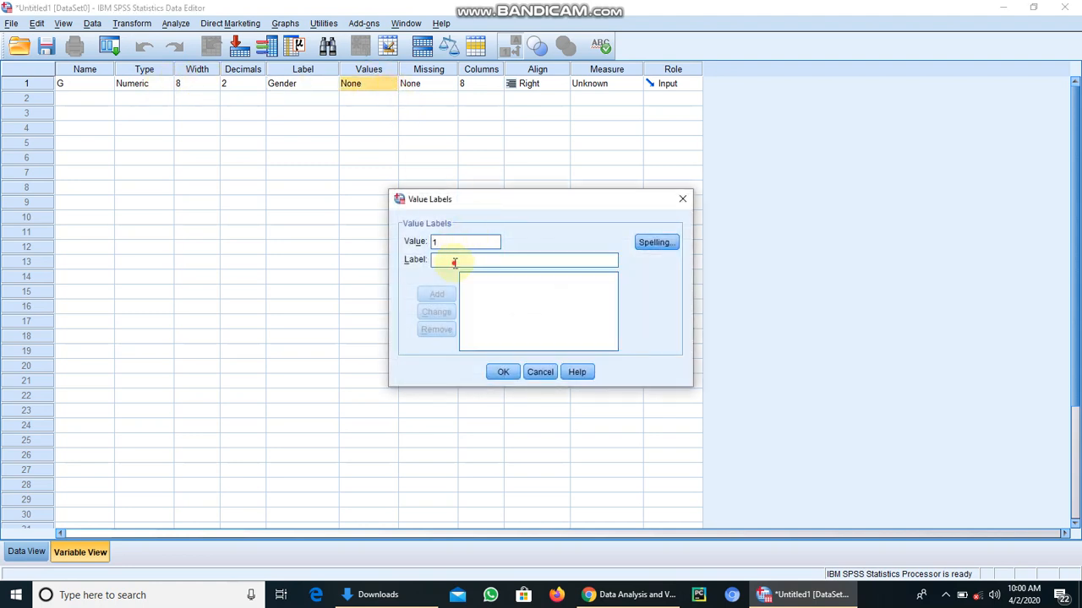
{"action": "type", "text": "Mlae"}
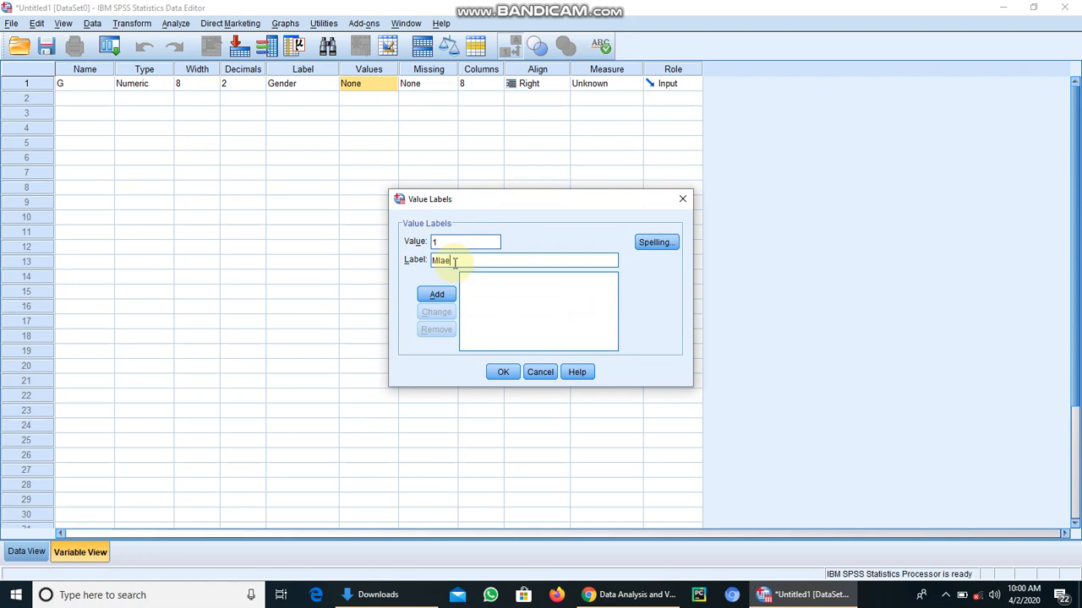
{"action": "type", "text": "le"}
{"action": "left_click", "coordinate": [438, 293]}
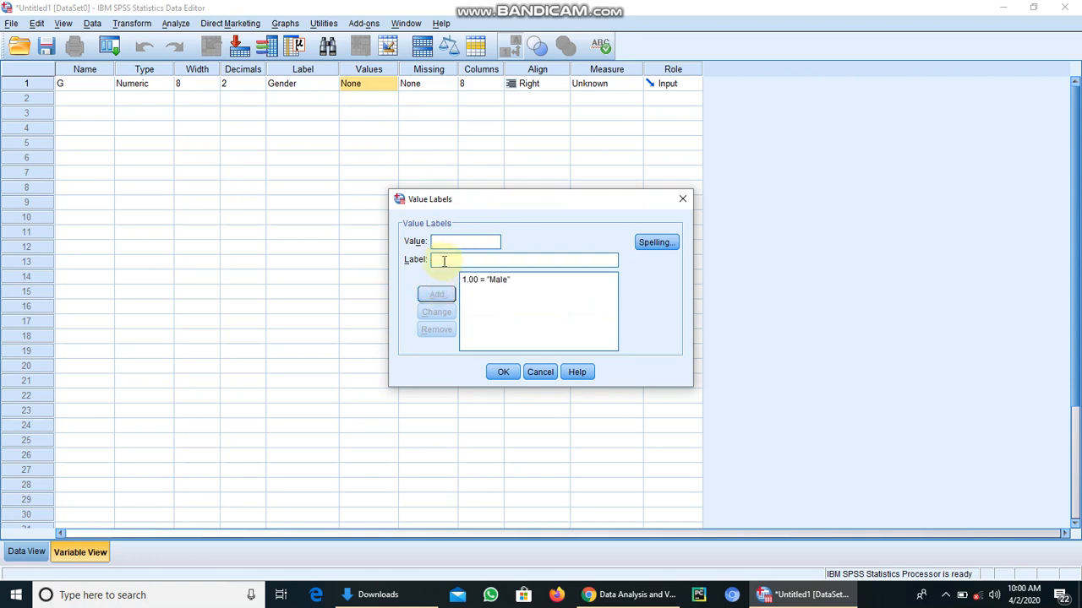
{"action": "type", "text": "2"}
{"action": "type", "text": "Female"}
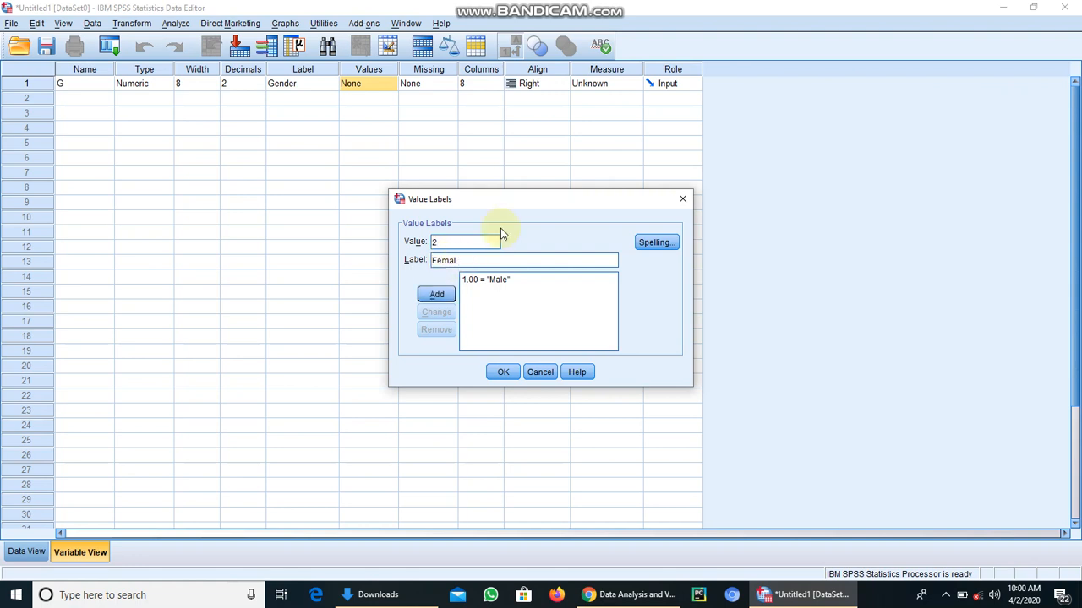
{"action": "left_click", "coordinate": [428, 295]}
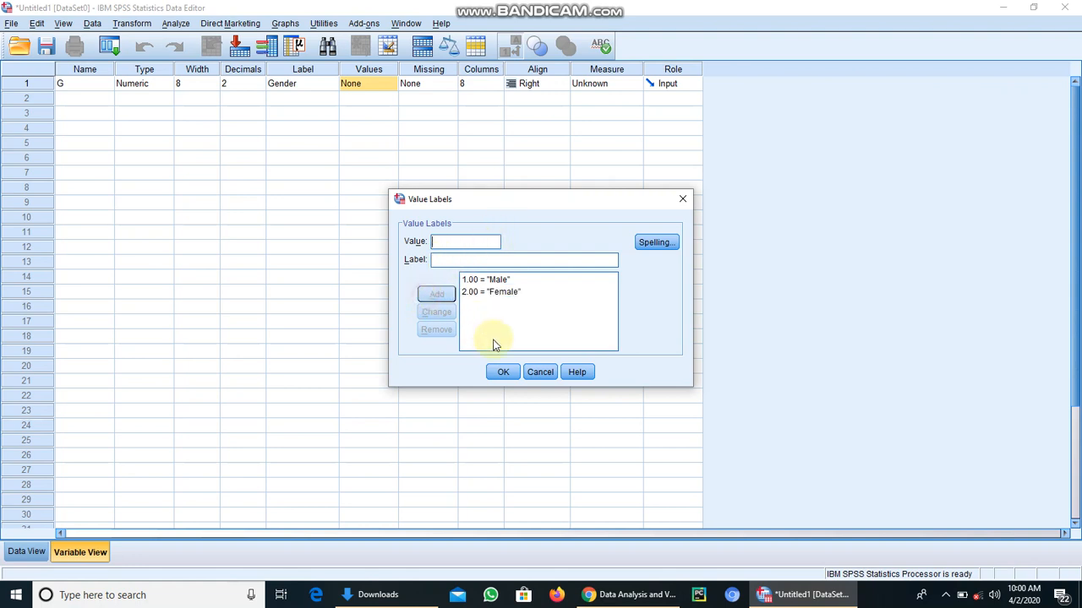
{"action": "left_click", "coordinate": [507, 372]}
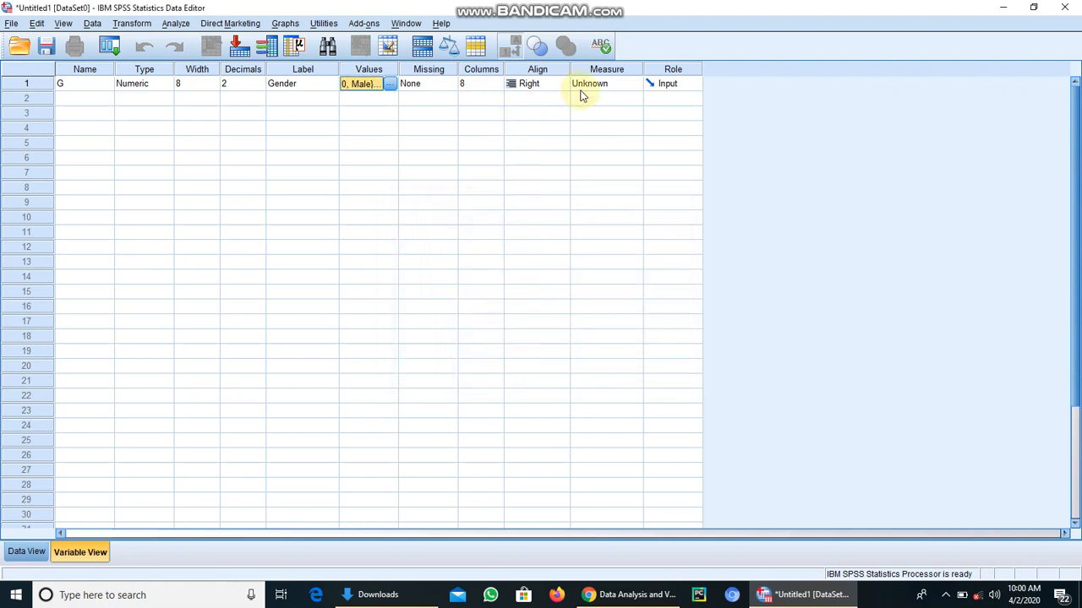
- Set the measurement level of variable G to Nominal and show its column in Data View
{"action": "left_click", "coordinate": [636, 84]}
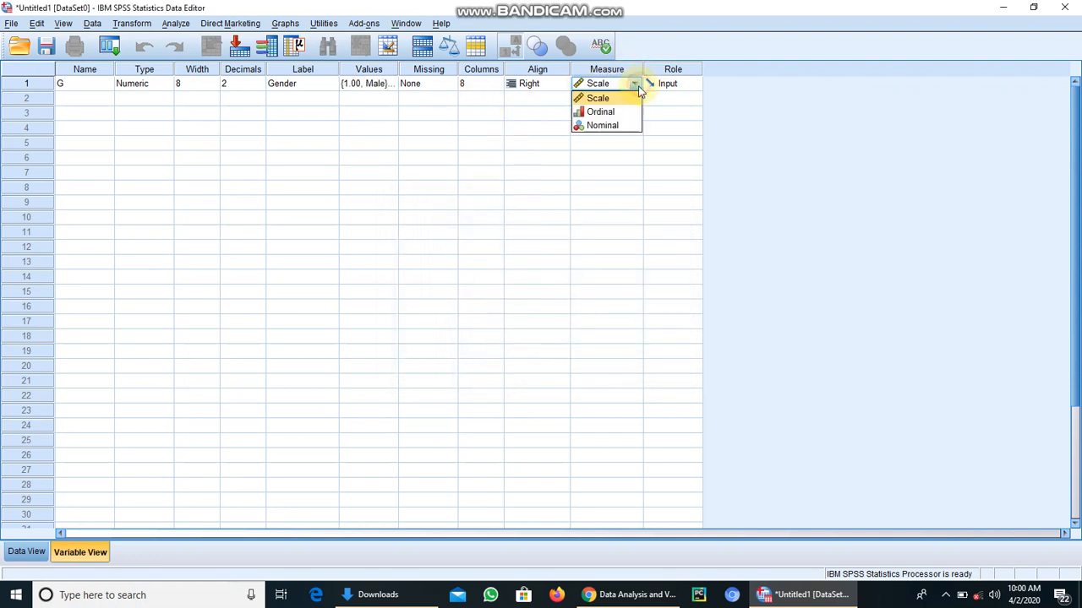
{"action": "left_click", "coordinate": [632, 125]}
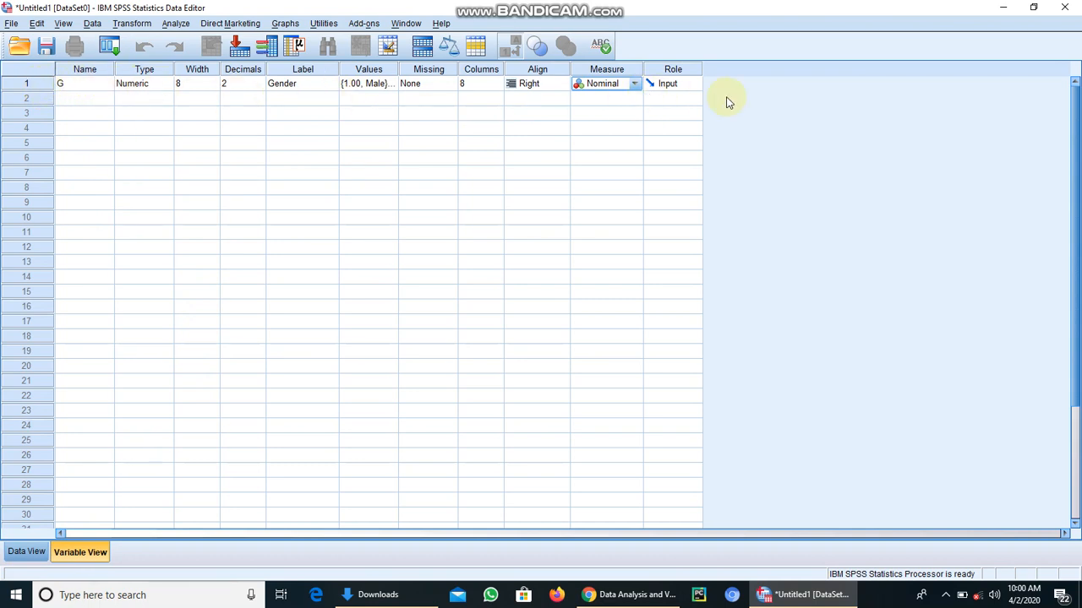
{"action": "left_click", "coordinate": [22, 554]}
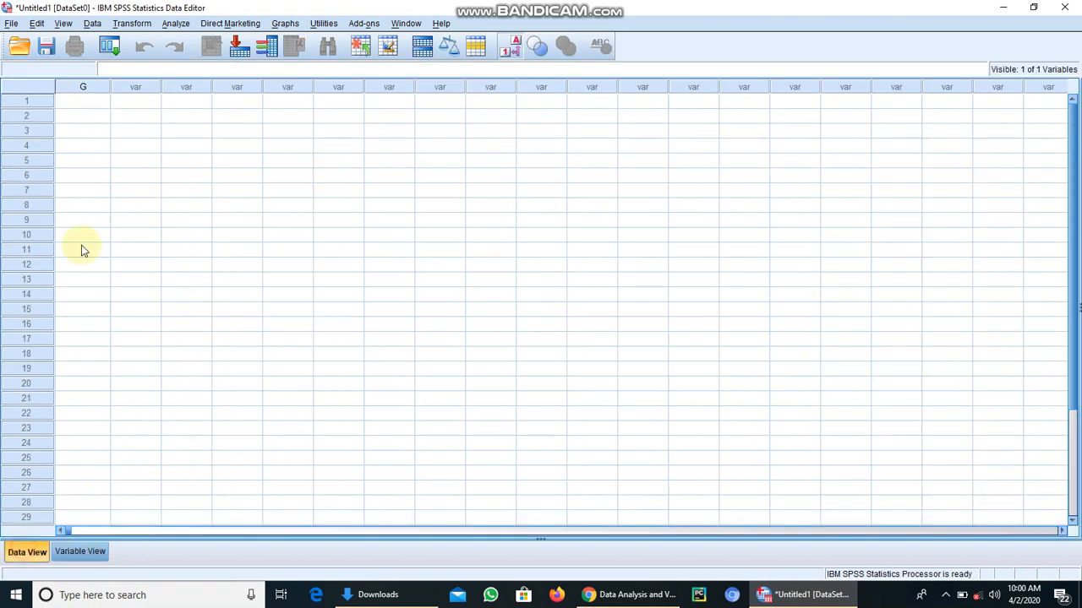
{"action": "left_click", "coordinate": [72, 553]}
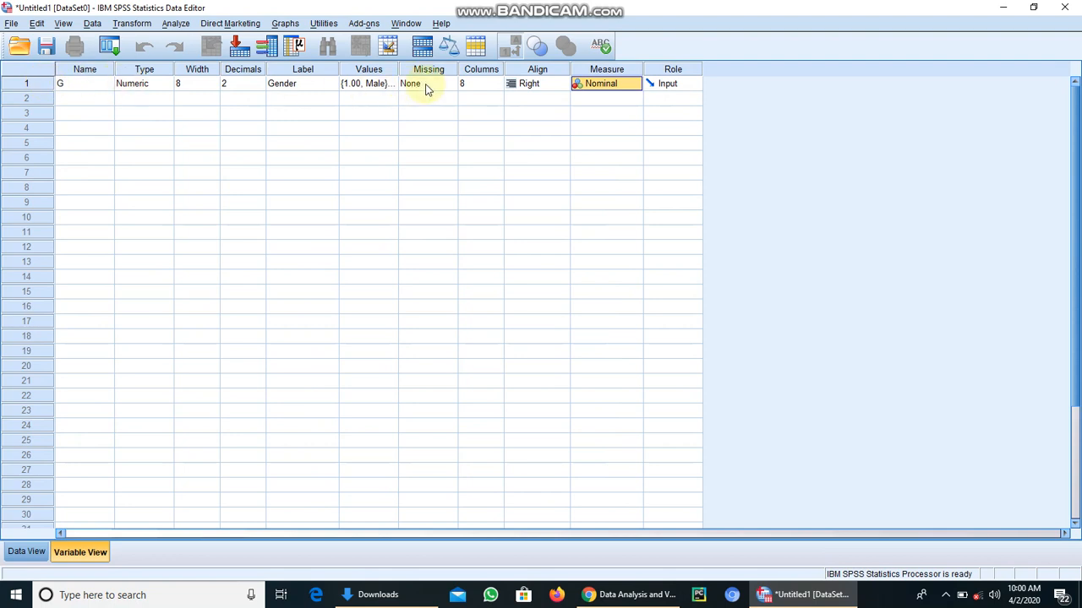
{"action": "left_click", "coordinate": [27, 551]}
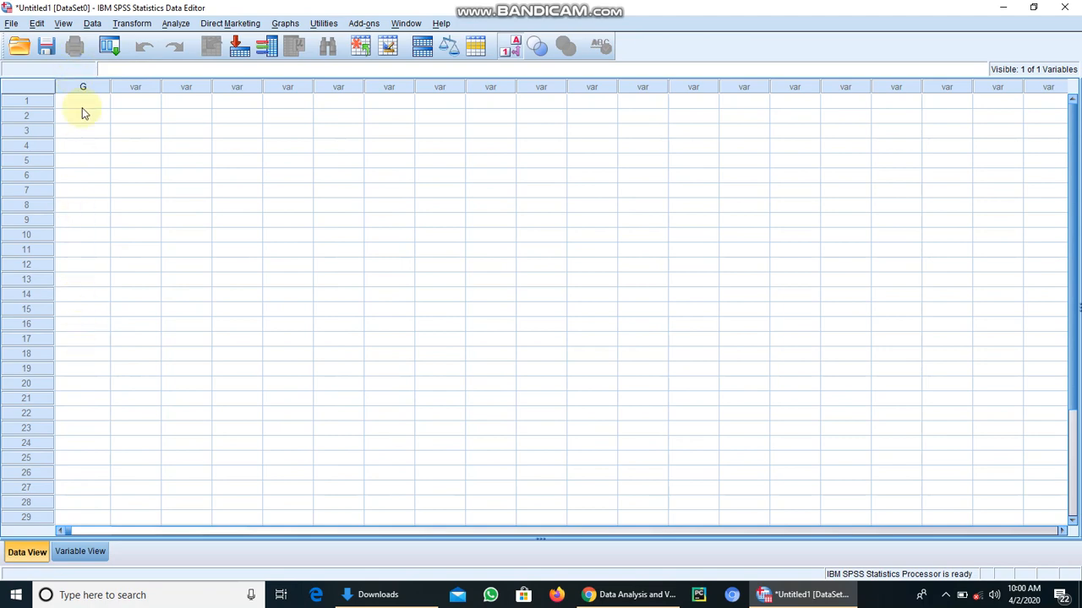
- Enter alternating codes 1 and 2 for variable G in rows 1 to 11 and display them as value labels
{"action": "left_click", "coordinate": [76, 551]}
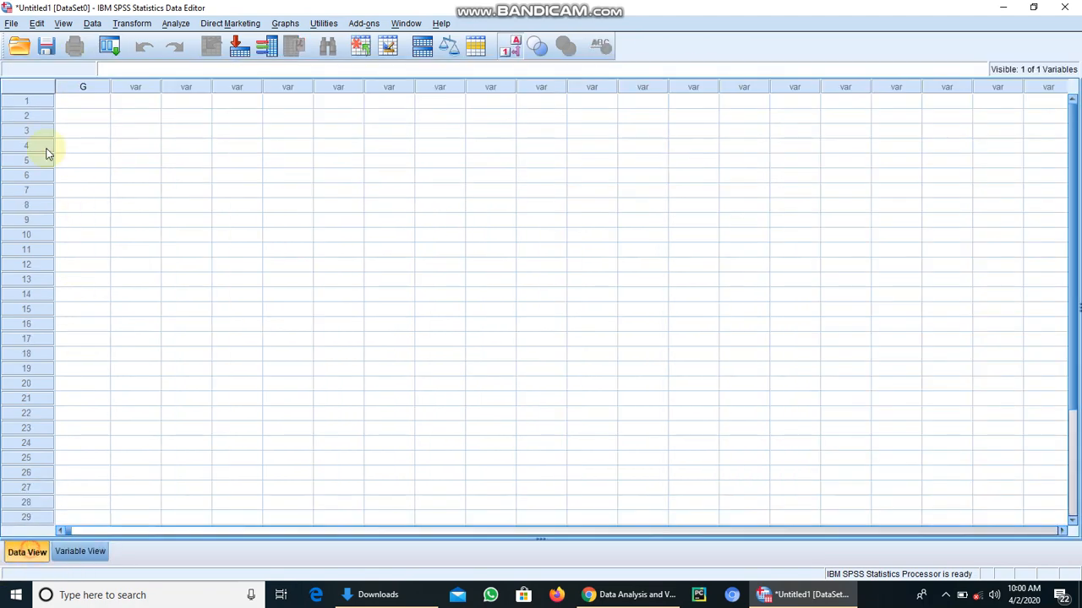
{"action": "left_click", "coordinate": [26, 552]}
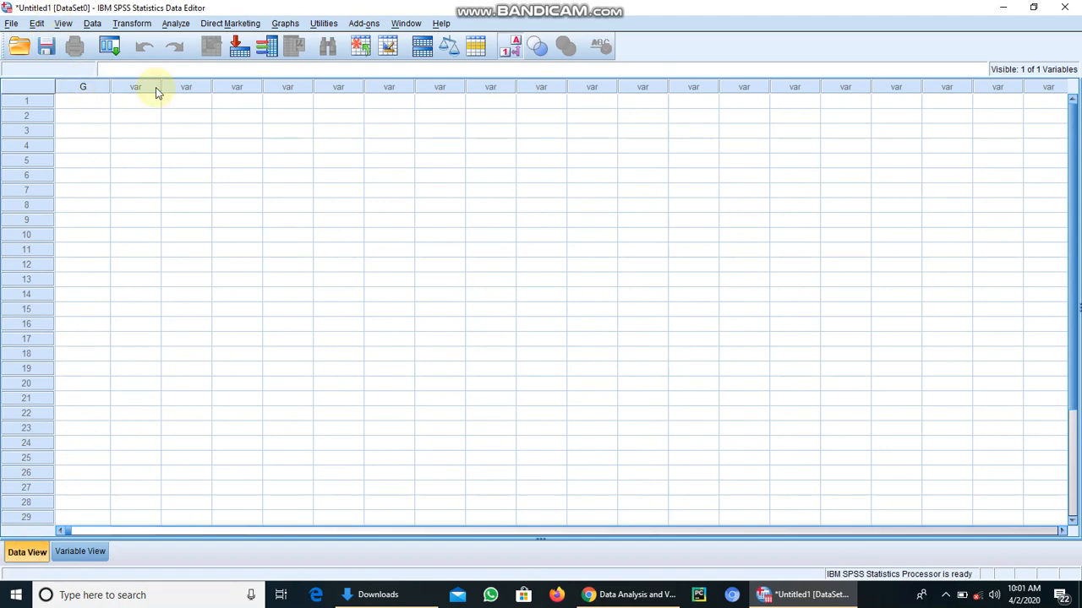
{"action": "left_click", "coordinate": [96, 104]}
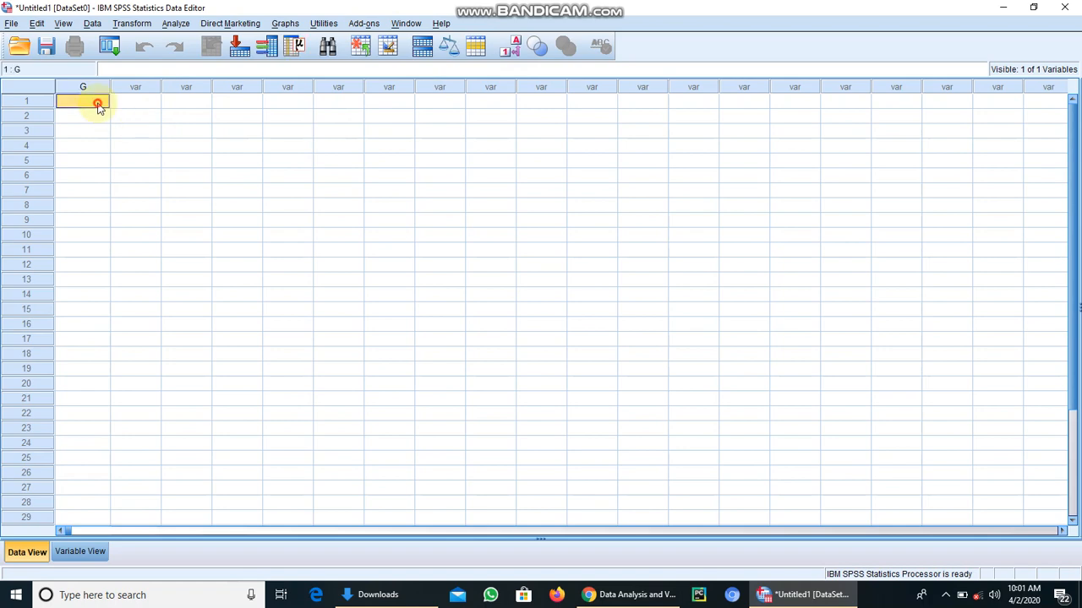
{"action": "type", "text": "1"}
{"action": "key", "text": "Return"}
{"action": "type", "text": "2"}
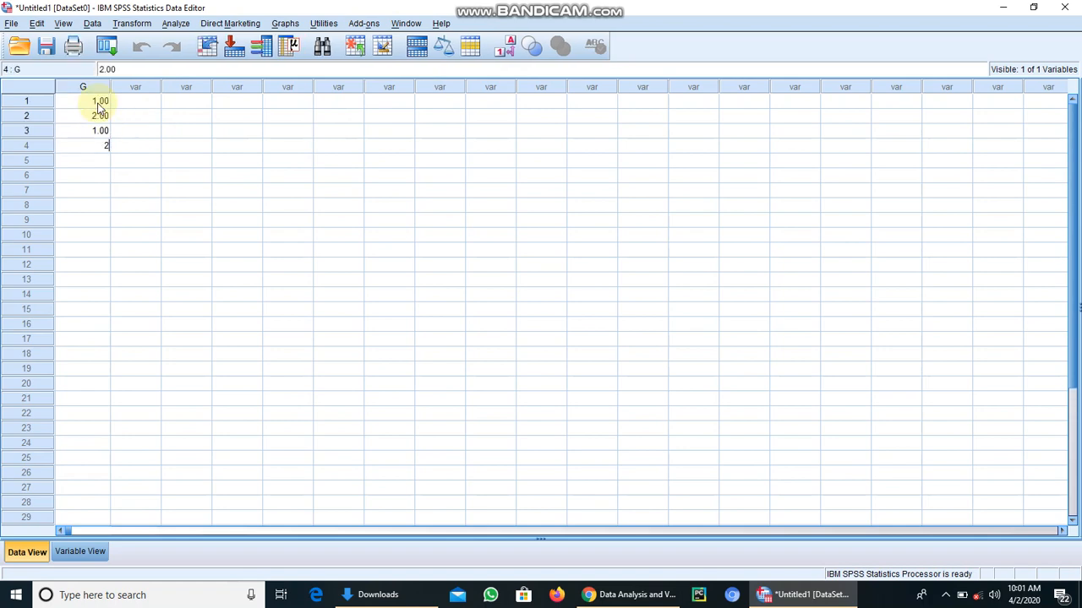
{"action": "type", "text": " 1 2 1 2 1 2"}
{"action": "key", "text": "Return"}
{"action": "type", "text": "1"}
{"action": "key", "text": "Return"}
{"action": "type", "text": "2"}
{"action": "key", "text": "Return"}
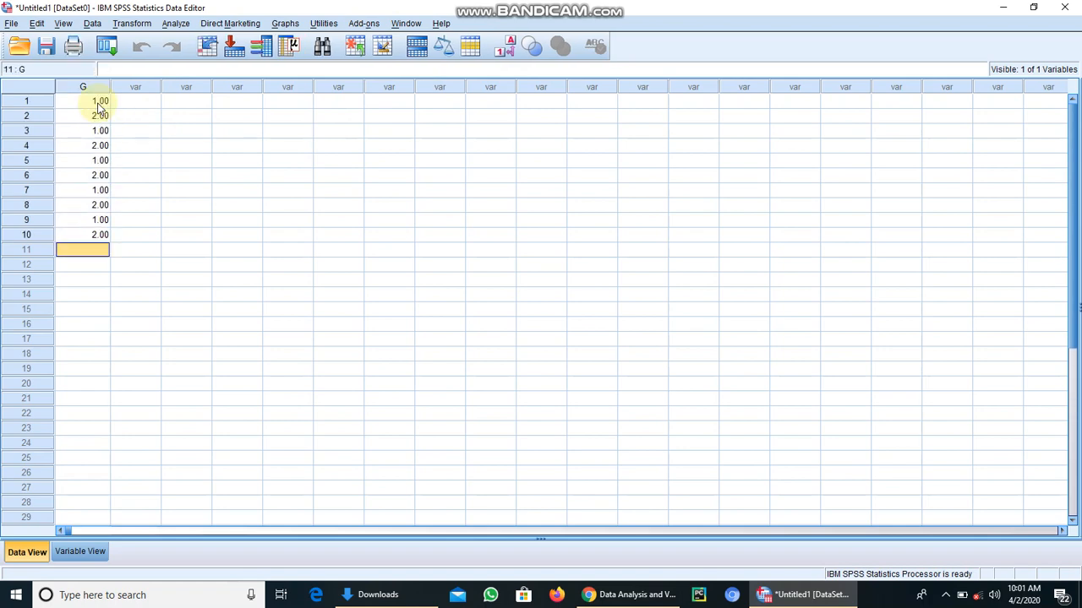
{"action": "type", "text": "1"}
{"action": "key", "text": "Return"}
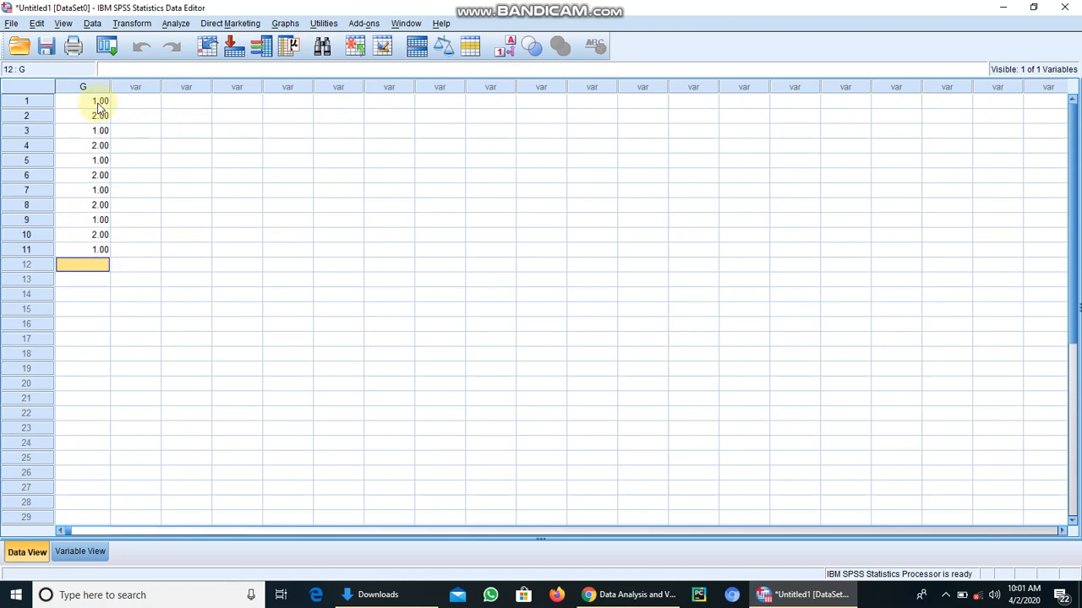
{"action": "left_click", "coordinate": [510, 49]}
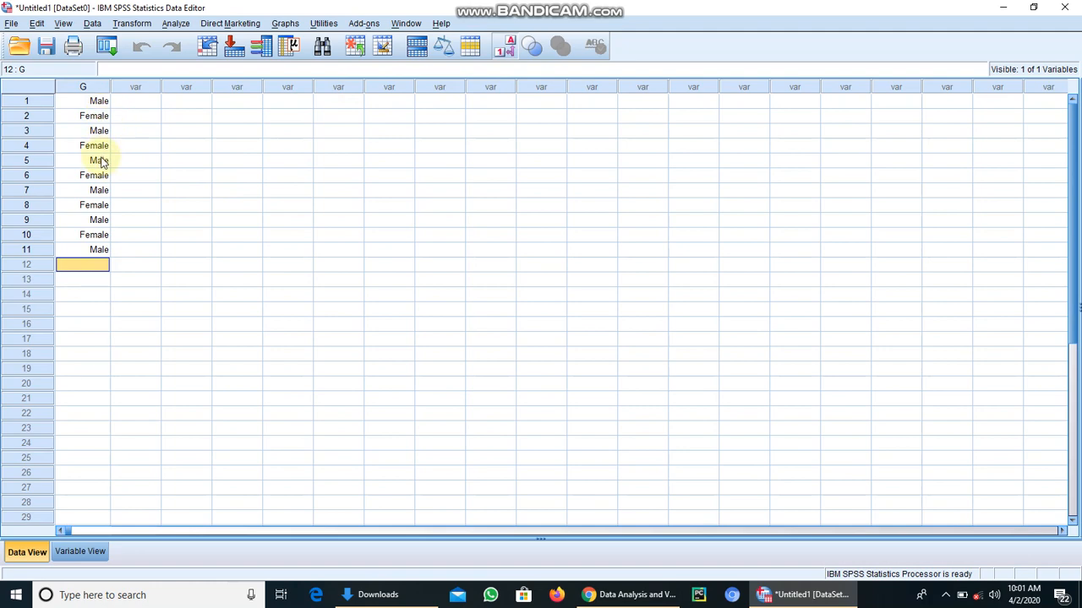
- Define a second variable named EL with the label "Education level" and widen the Label column to fit it
{"action": "left_click", "coordinate": [87, 553]}
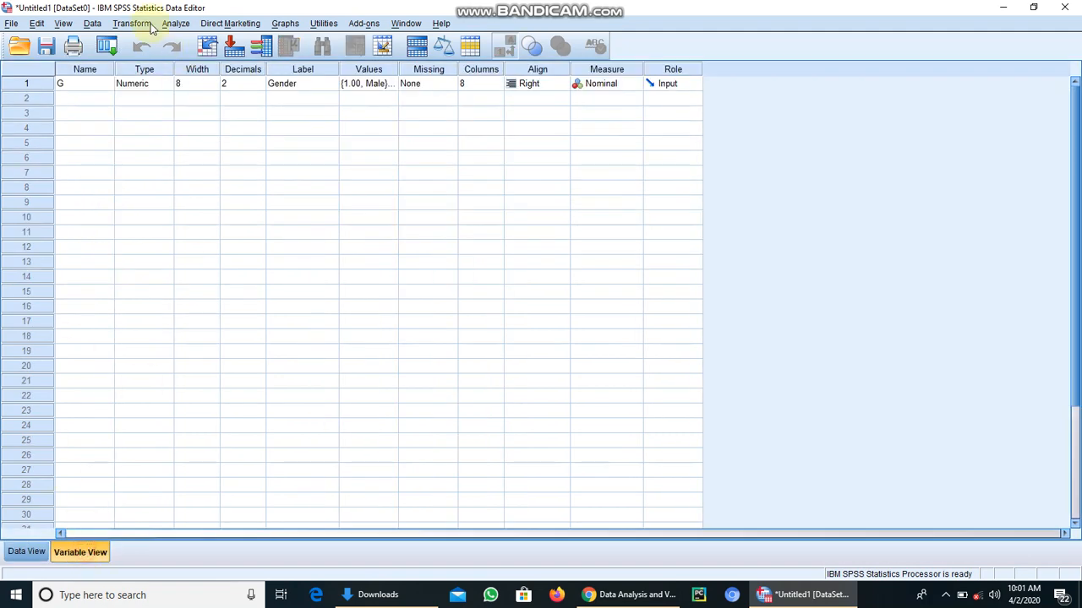
{"action": "left_click", "coordinate": [84, 98]}
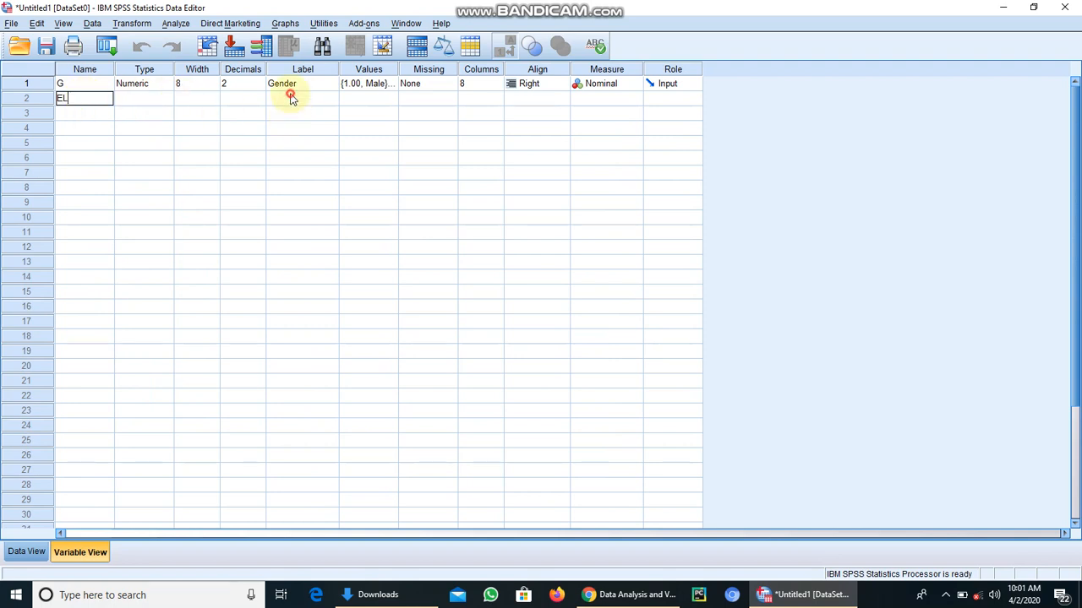
{"action": "left_click", "coordinate": [292, 99]}
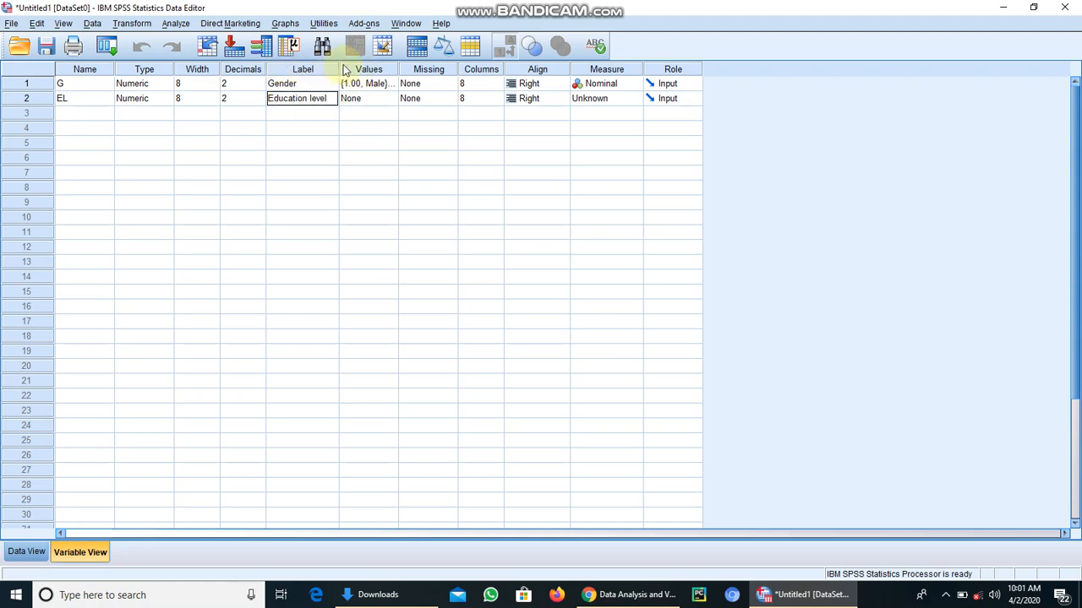
{"action": "left_click_drag", "start_coordinate": [338, 67], "coordinate": [359, 70]}
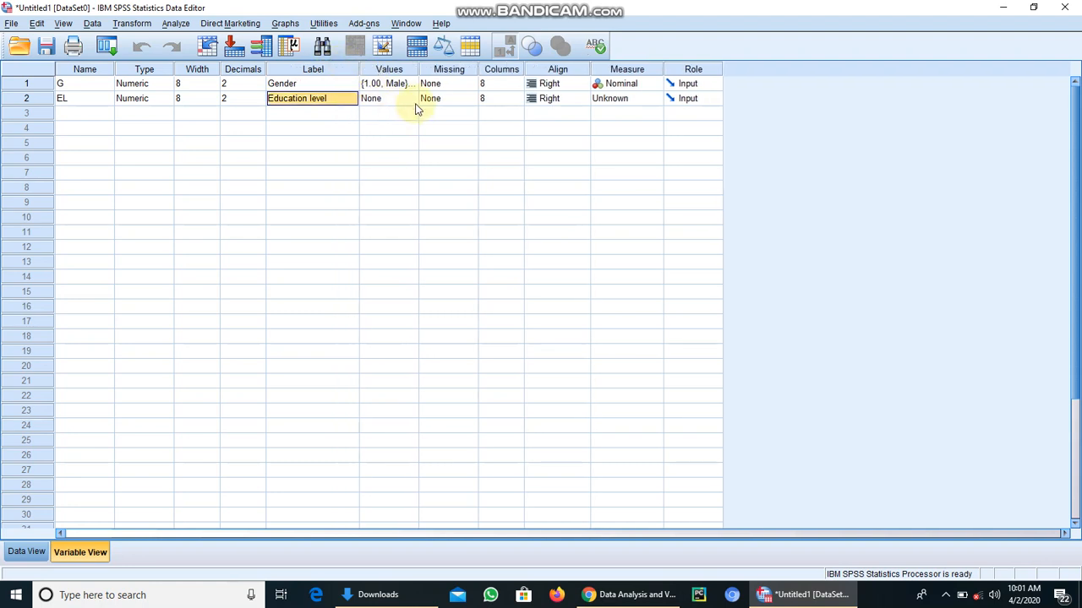
- Define the value labels of variable EL as 1 = "Primary", 2 = "Secondary" and 3 = "Tertiary"
{"action": "double_click", "coordinate": [411, 99]}
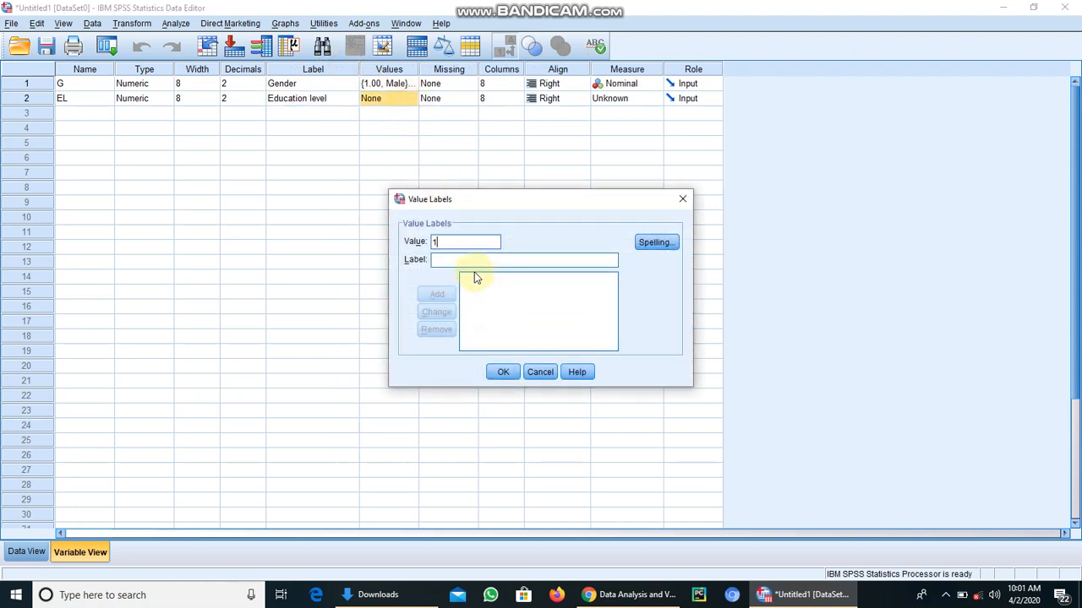
{"action": "type", "text": "Primary"}
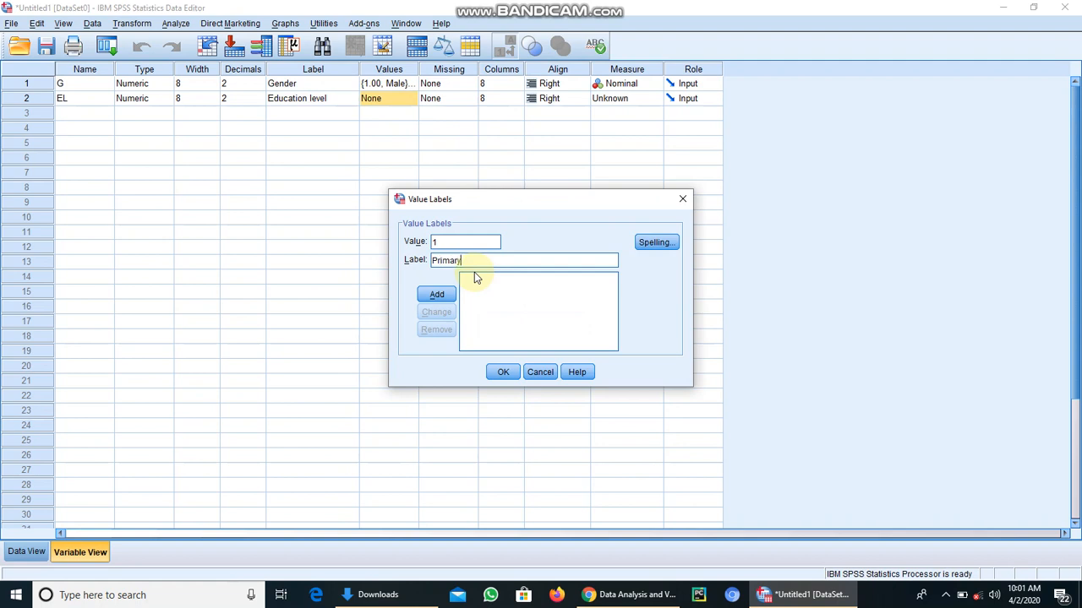
{"action": "left_click", "coordinate": [436, 294]}
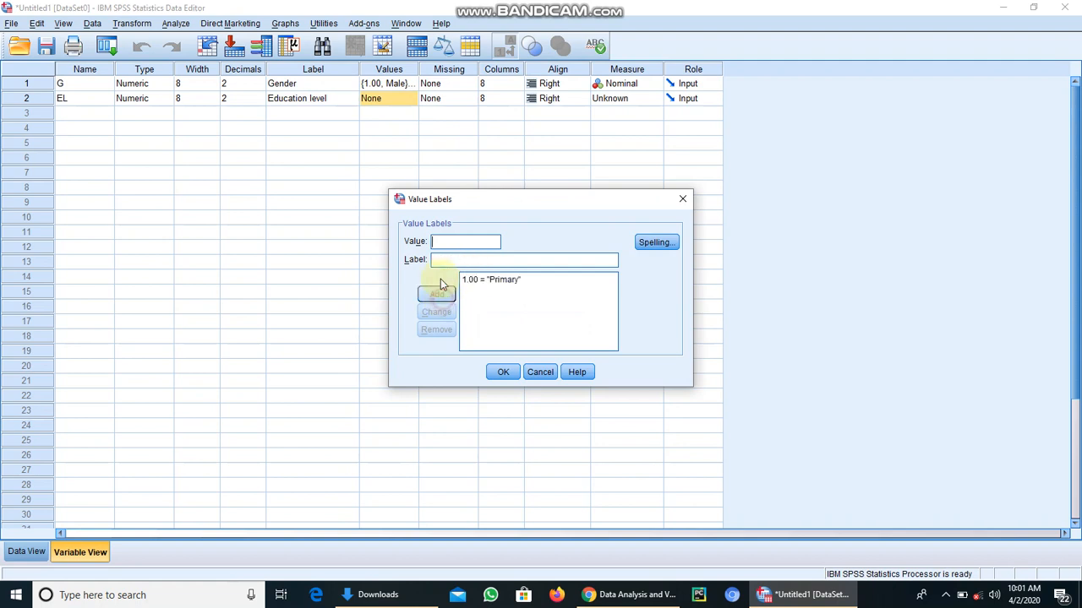
{"action": "type", "text": "S"}
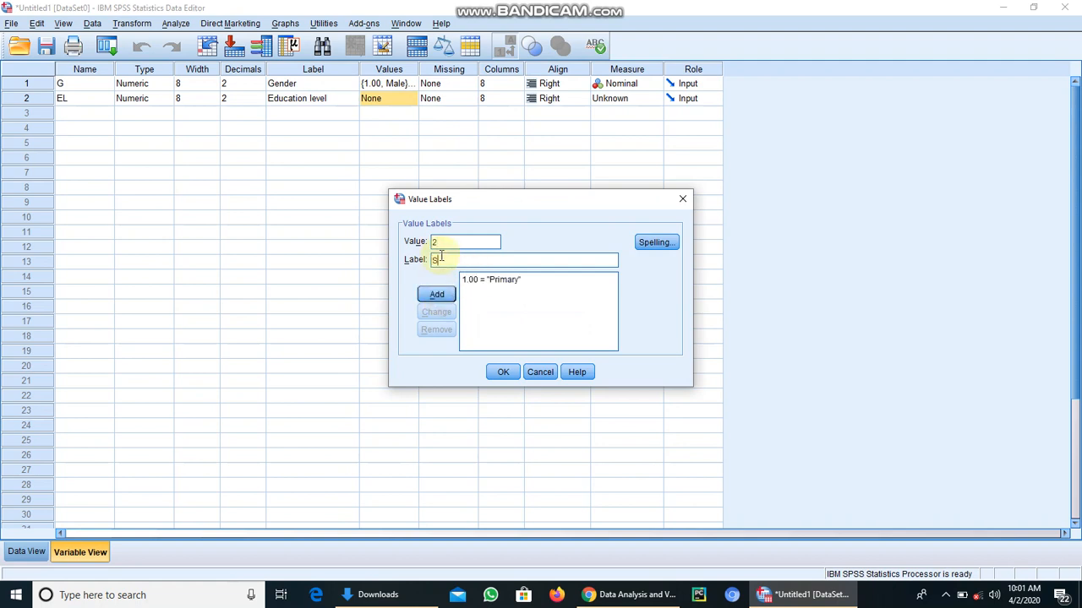
{"action": "type", "text": "econdary"}
{"action": "left_click", "coordinate": [436, 293]}
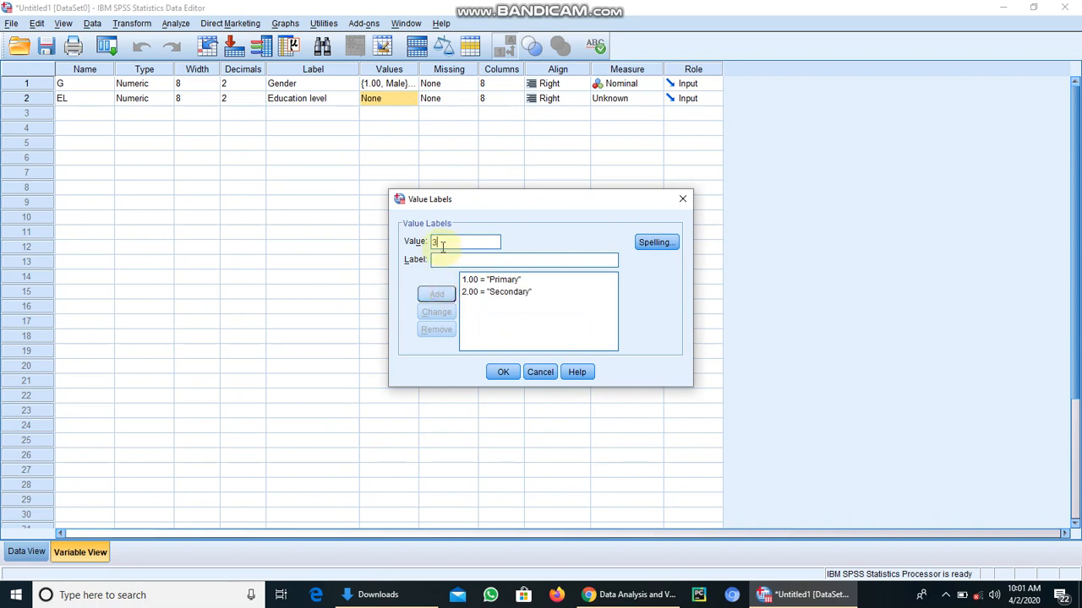
{"action": "left_click", "coordinate": [450, 260]}
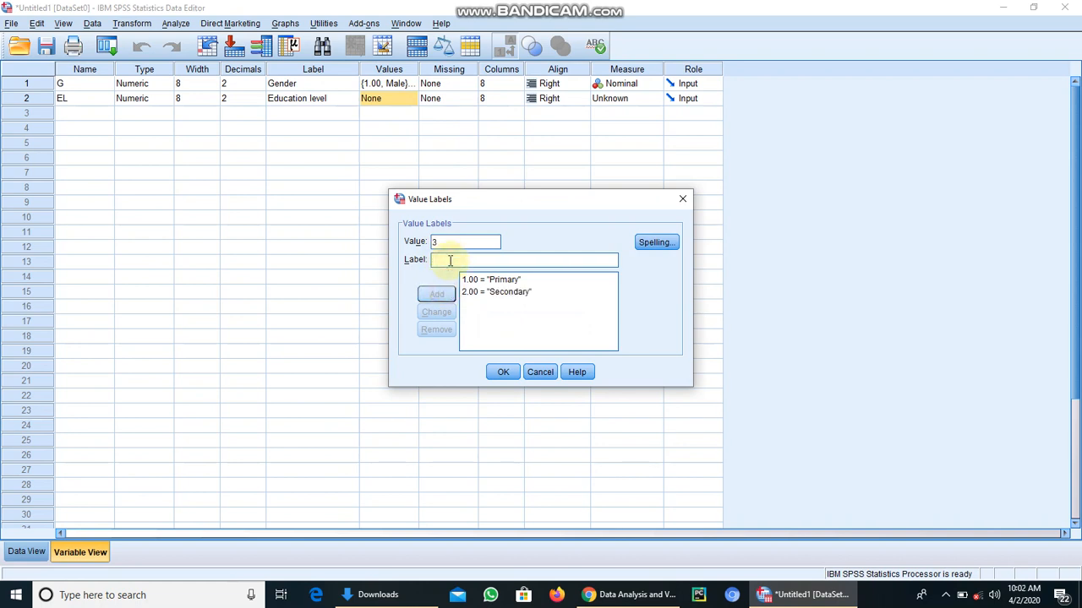
{"action": "type", "text": "Tertiary"}
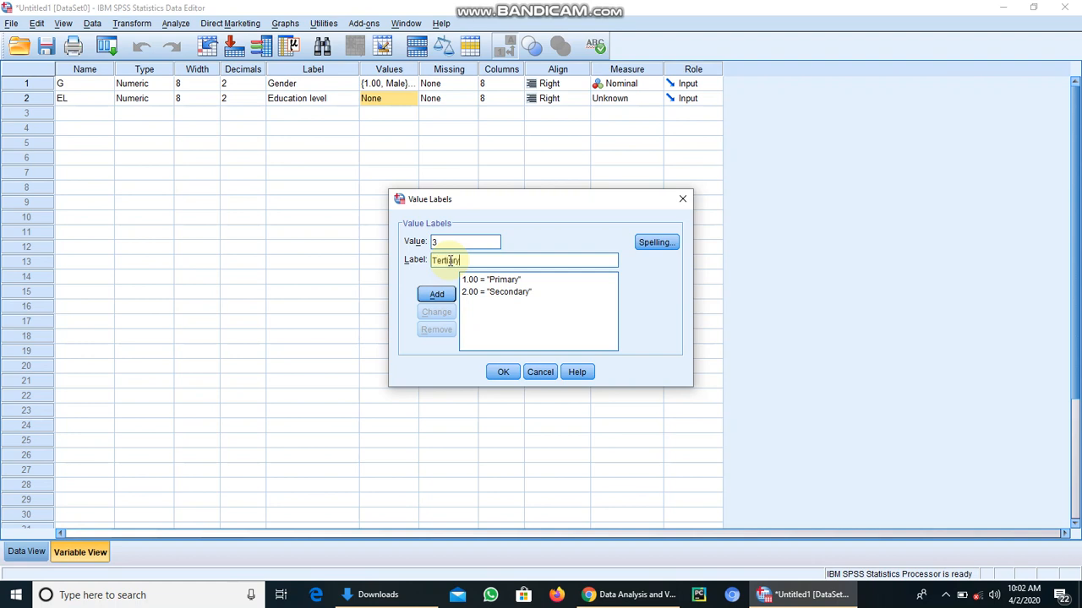
{"action": "left_click", "coordinate": [436, 294]}
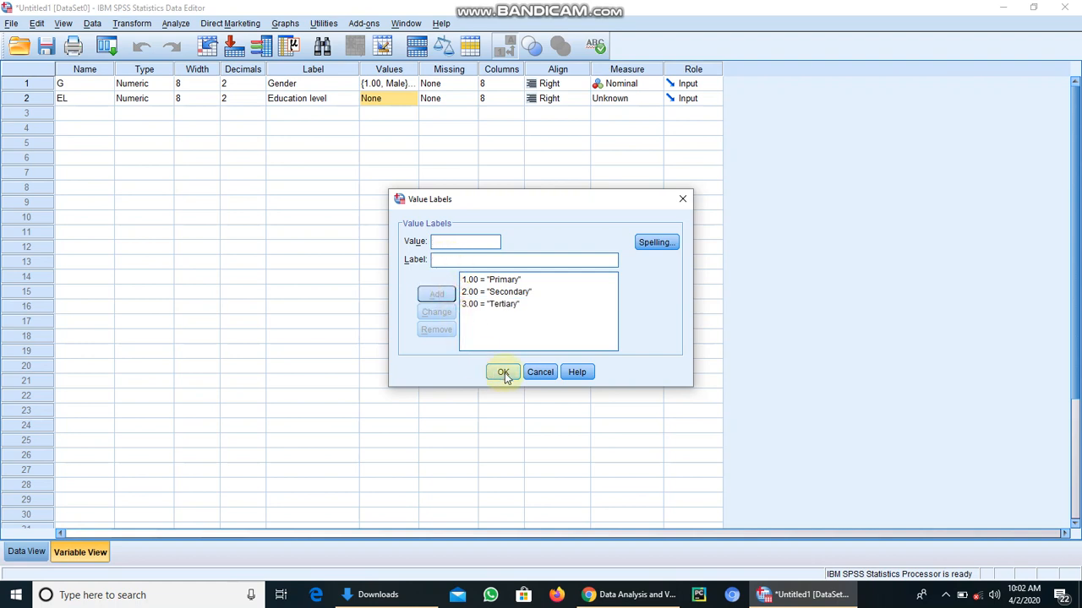
{"action": "left_click", "coordinate": [505, 372]}
- Set the measurement level of variable EL to Nominal and return to Data View
{"action": "left_click", "coordinate": [650, 99]}
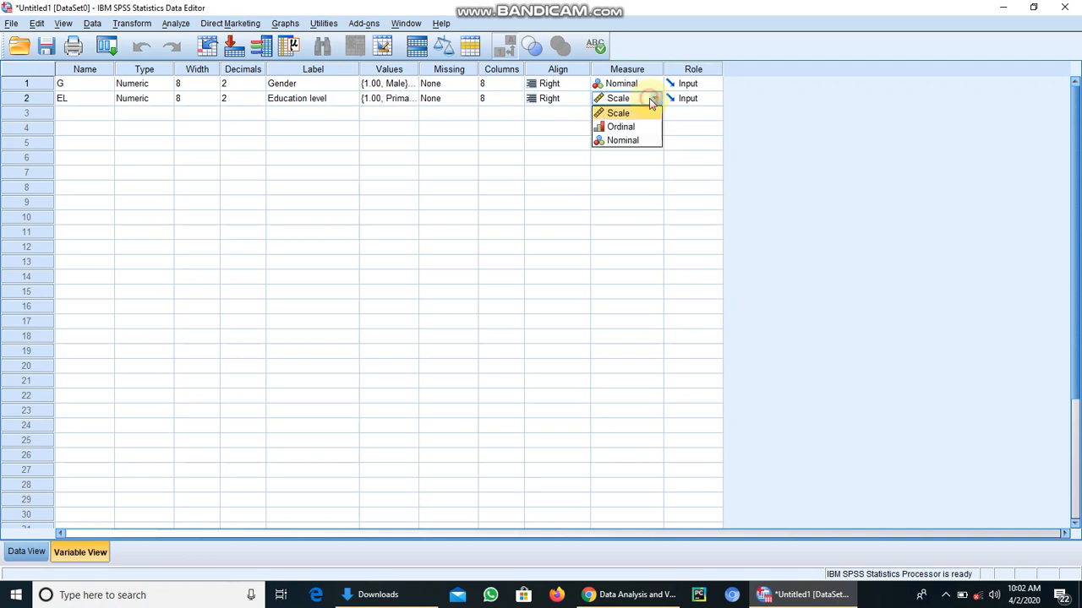
{"action": "left_click", "coordinate": [649, 138]}
{"action": "left_click", "coordinate": [23, 553]}
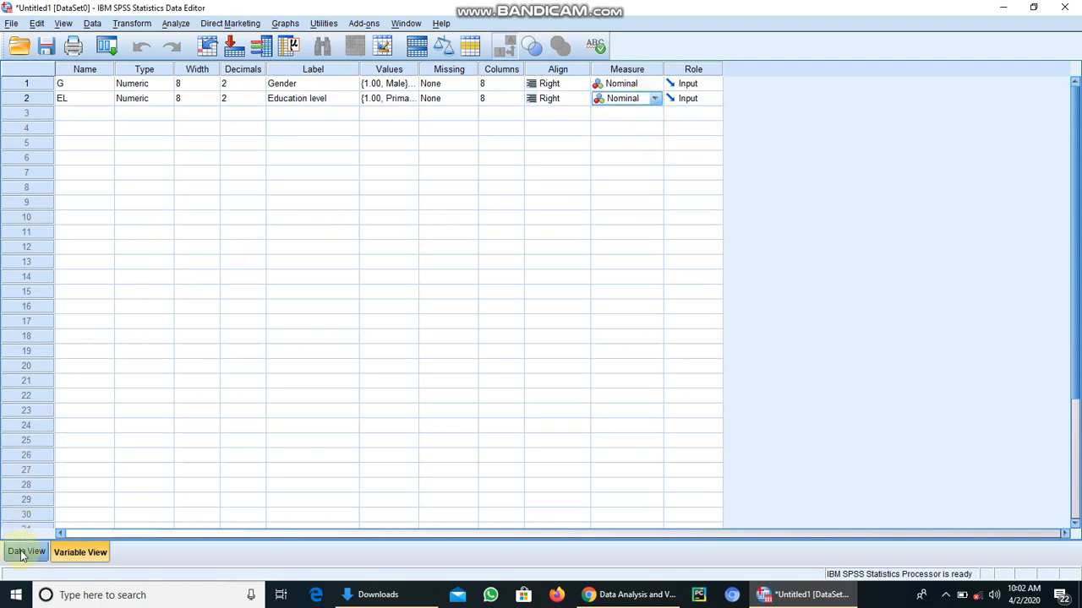
{"action": "left_click", "coordinate": [16, 553]}
- Show numeric codes instead of value labels and enter 1, 2, 3 and 21 for EL in rows 1 to 4
{"action": "left_click", "coordinate": [155, 101]}
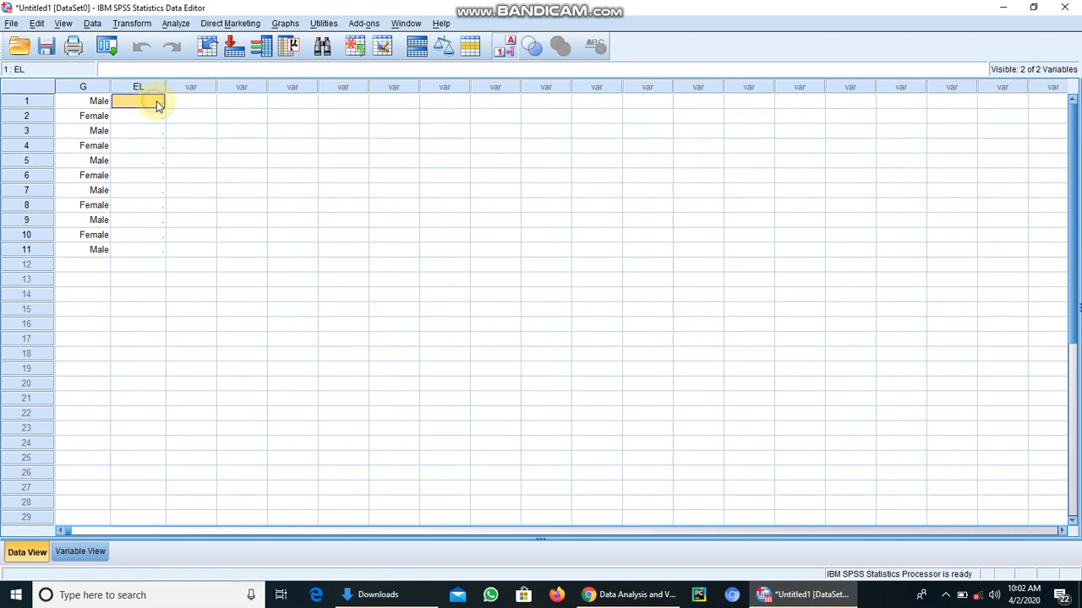
{"action": "left_click", "coordinate": [511, 53]}
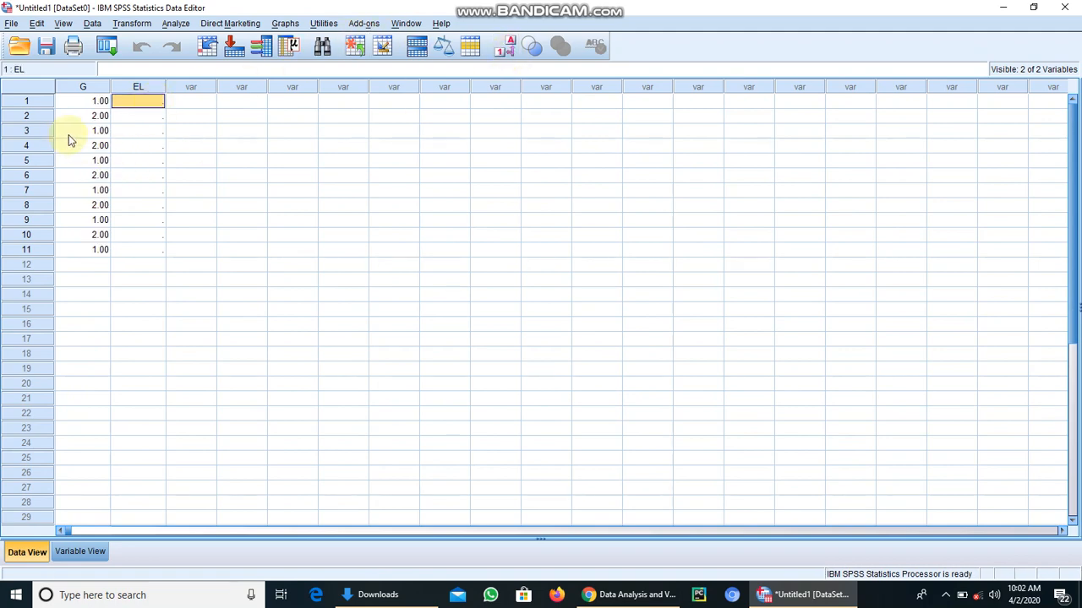
{"action": "type", "text": "1"}
{"action": "key", "text": "Return"}
{"action": "type", "text": "2"}
{"action": "key", "text": "Return"}
{"action": "type", "text": "3"}
{"action": "key", "text": "Return"}
{"action": "type", "text": "21"}
{"action": "key", "text": "Return"}
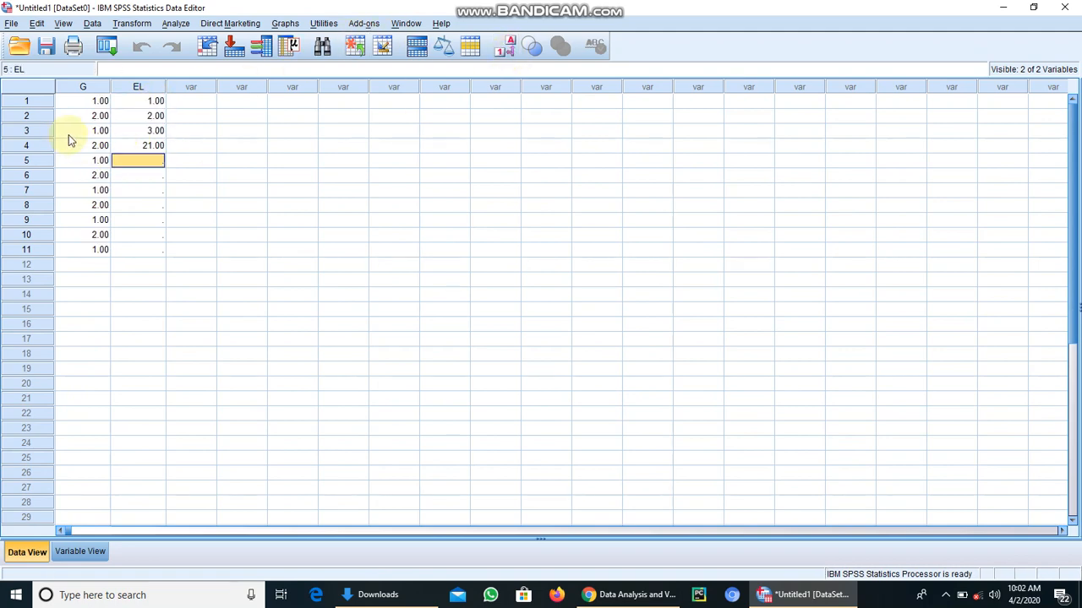
- Enter 2 for EL in row 5, and change EL to 2 in row 3 and to 1 in row 4
{"action": "type", "text": "2"}
{"action": "key", "text": "Up"}
{"action": "key", "text": "Up"}
{"action": "type", "text": "2"}
{"action": "key", "text": "Return"}
{"action": "key", "text": "Return"}
{"action": "key", "text": "Up"}
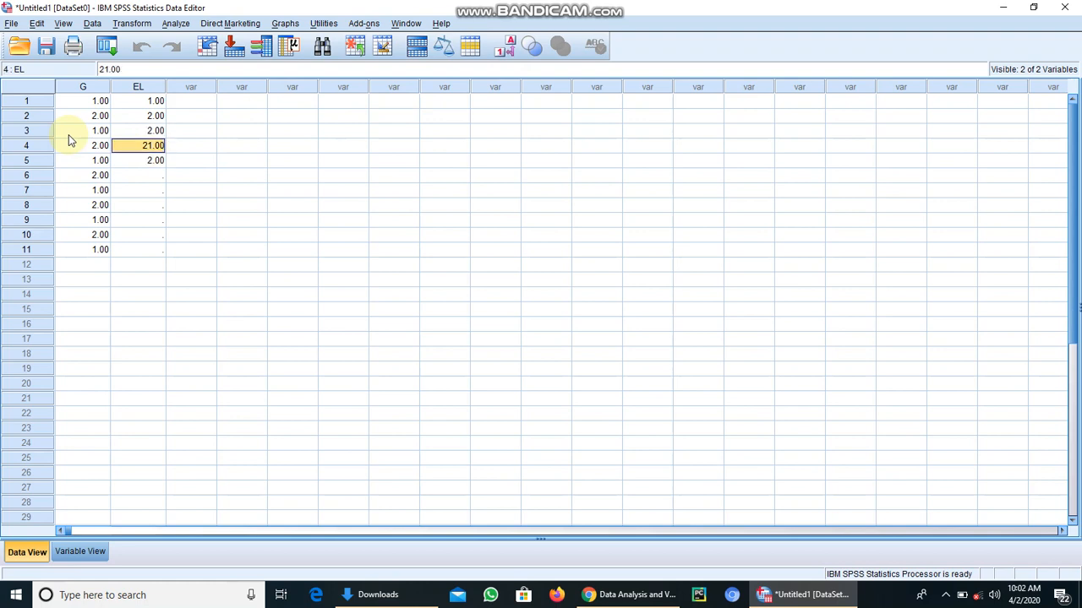
{"action": "type", "text": "1"}
{"action": "key", "text": "Return"}
- Enter 2, 1, 1, 2, 1 and 3 for EL in rows 6 to 11 and display the codes as value labels
{"action": "key", "text": "Return"}
{"action": "type", "text": "2"}
{"action": "key", "text": "Return"}
{"action": "type", "text": "1"}
{"action": "key", "text": "Return"}
{"action": "type", "text": "1"}
{"action": "key", "text": "Return"}
{"action": "type", "text": "2"}
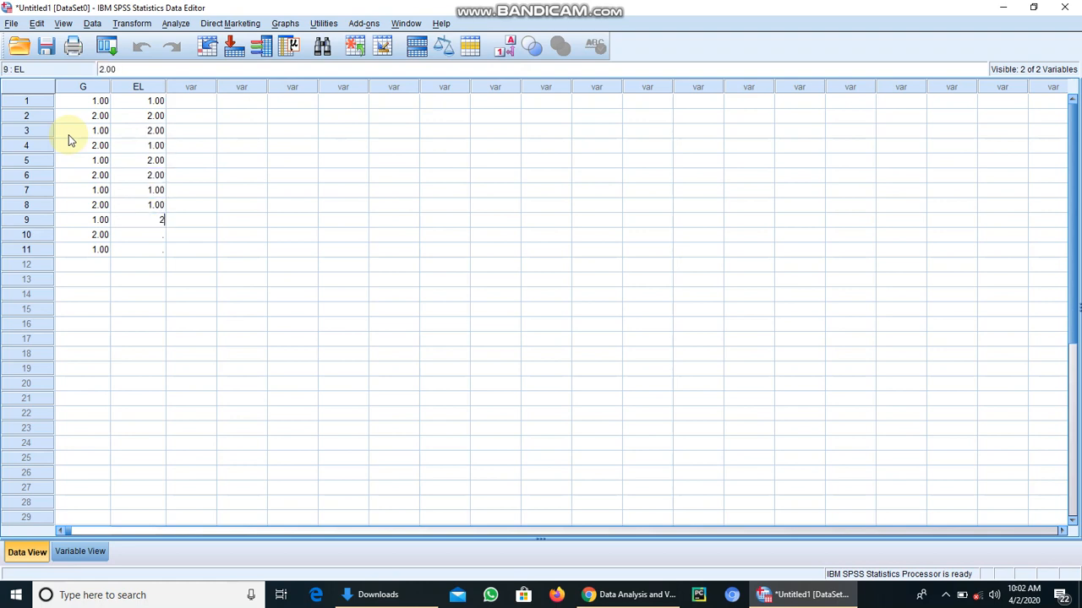
{"action": "key", "text": "Return"}
{"action": "type", "text": "1"}
{"action": "key", "text": "Return"}
{"action": "type", "text": "3"}
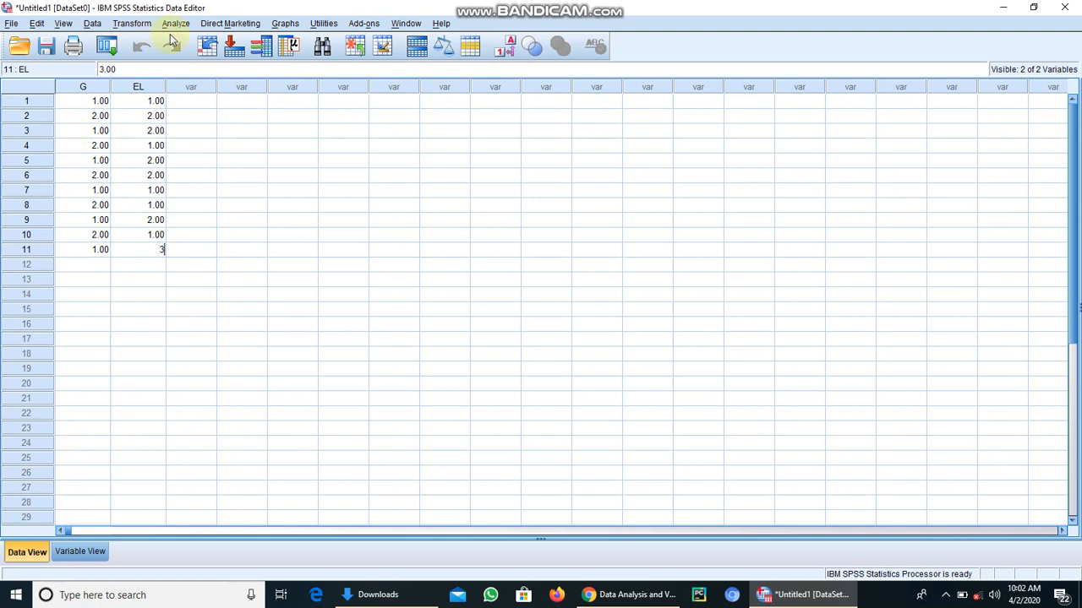
{"action": "left_click", "coordinate": [214, 103]}
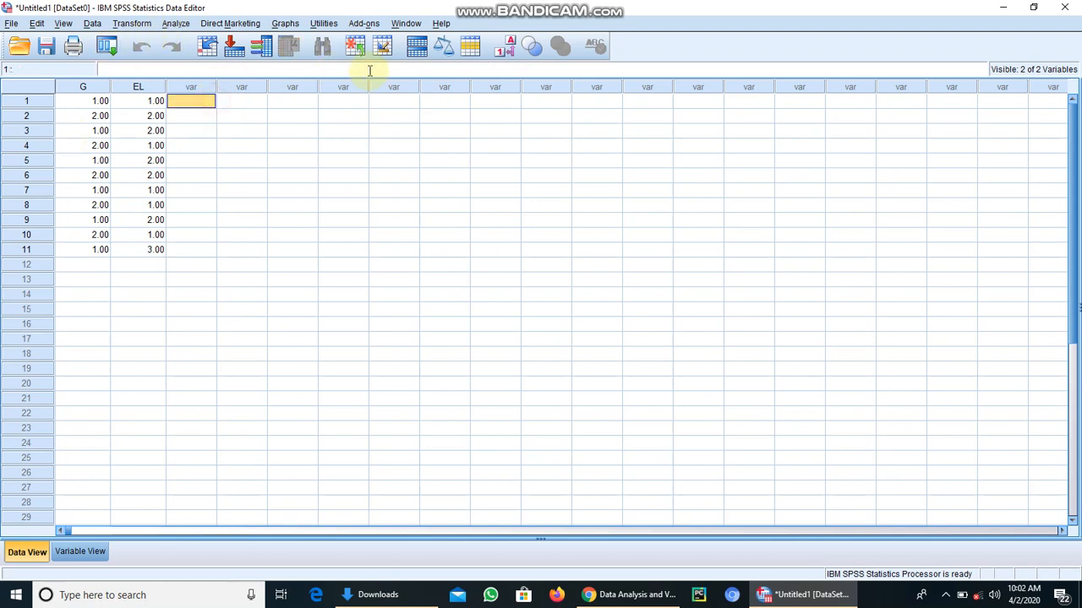
{"action": "left_click", "coordinate": [504, 46]}
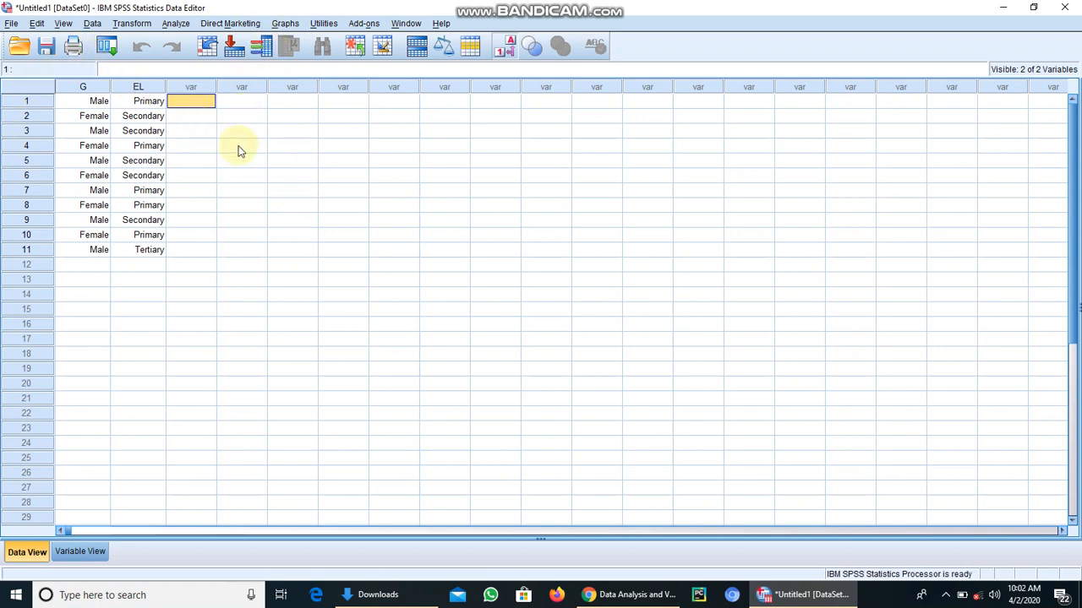
- Create a new syntax file and move its Syntax Editor window aside to uncover the G and EL data
{"action": "left_click", "coordinate": [11, 24]}
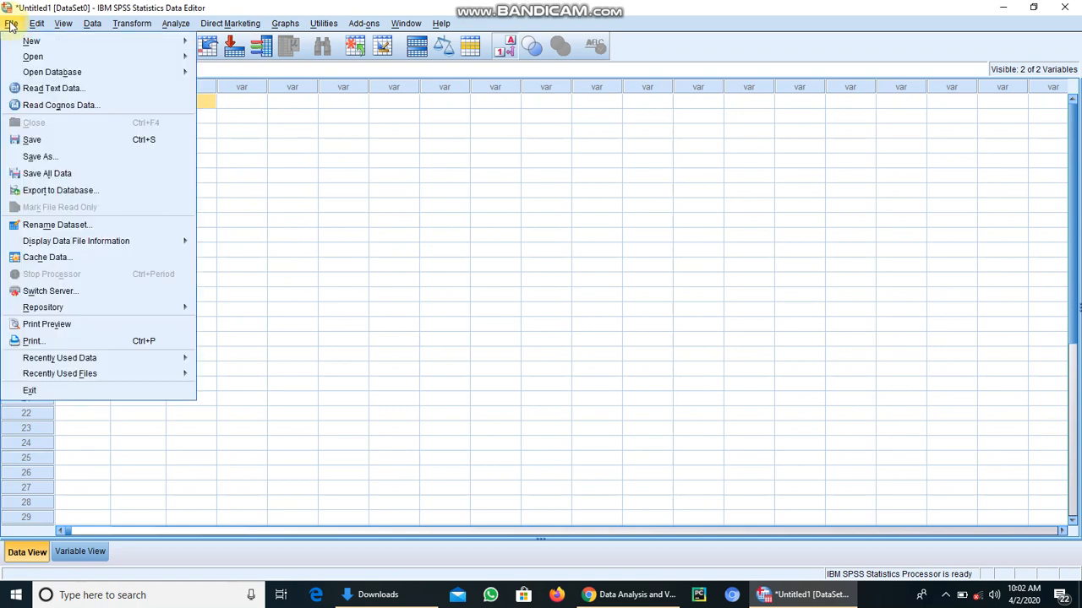
{"action": "mouse_move", "coordinate": [47, 44]}
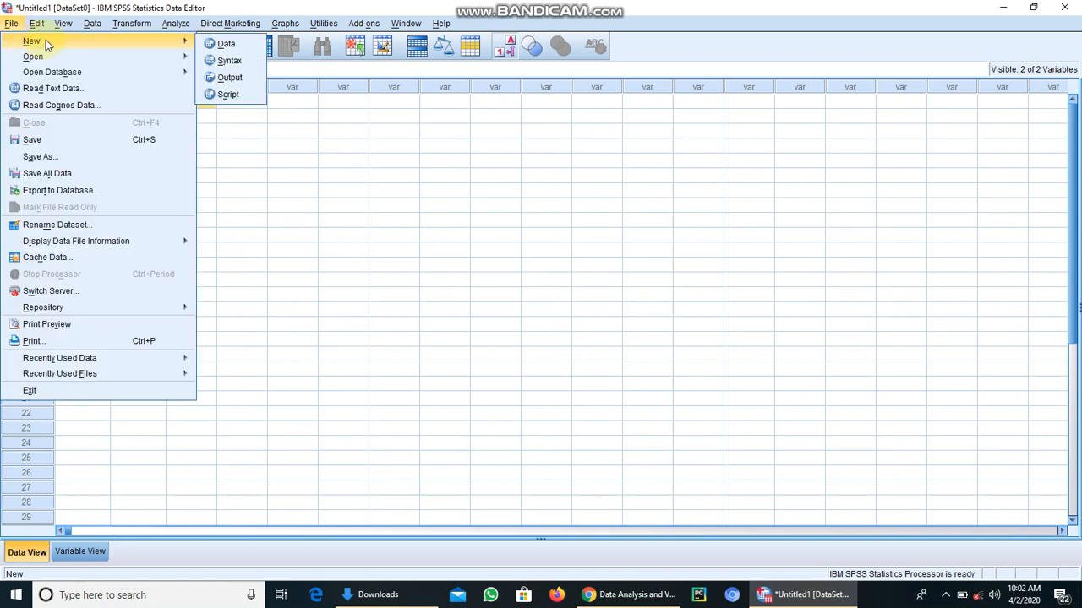
{"action": "left_click", "coordinate": [230, 62]}
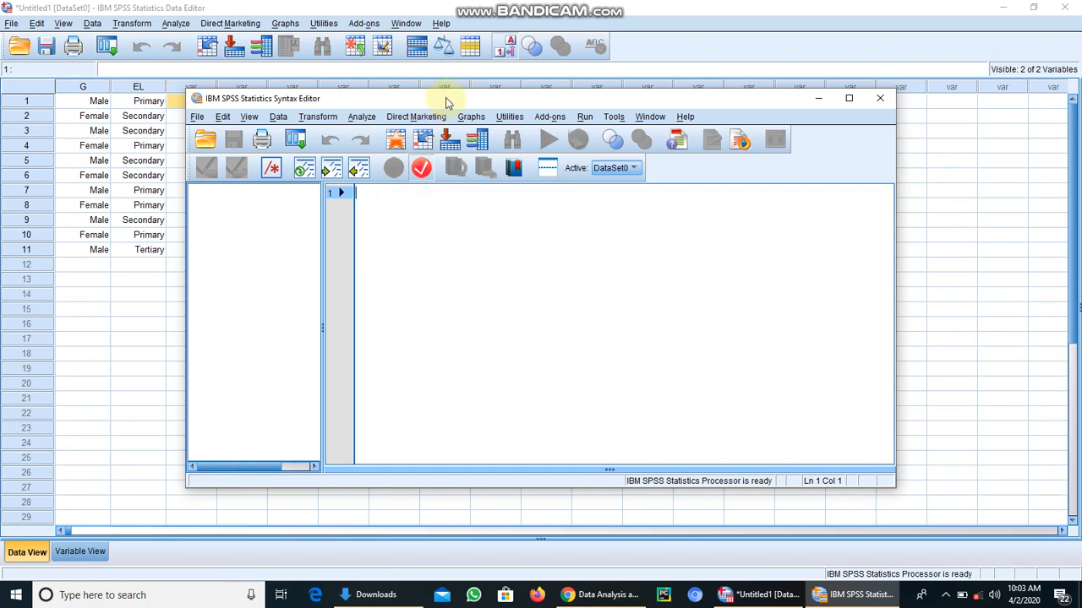
{"action": "left_click_drag", "start_coordinate": [447, 102], "coordinate": [627, 87]}
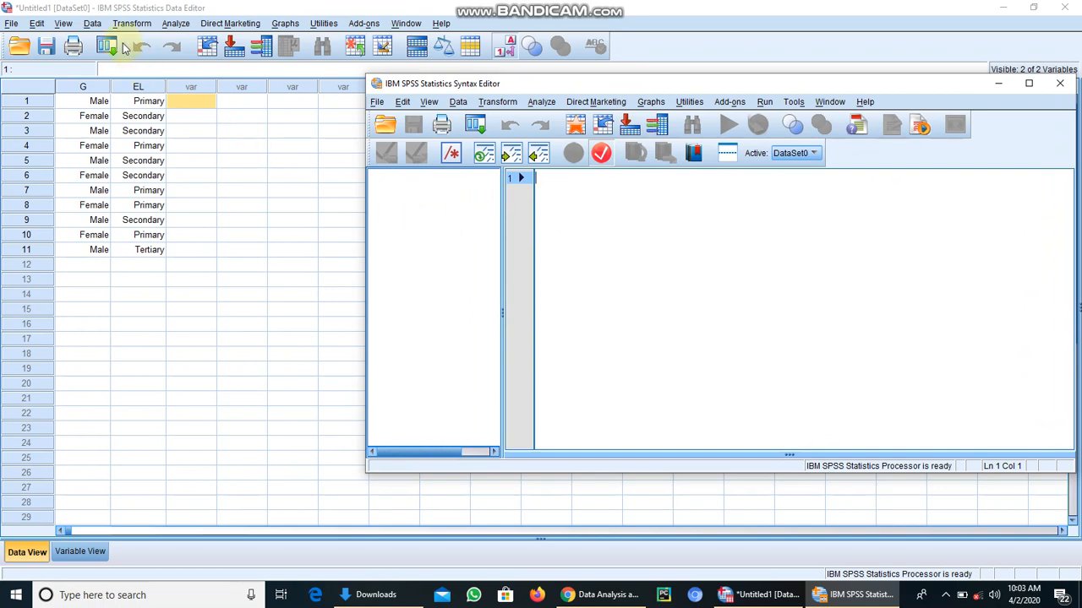
- Set up a Frequencies analysis of Gender [G], paste its command syntax, and display the resulting syntax window
{"action": "left_click", "coordinate": [176, 24]}
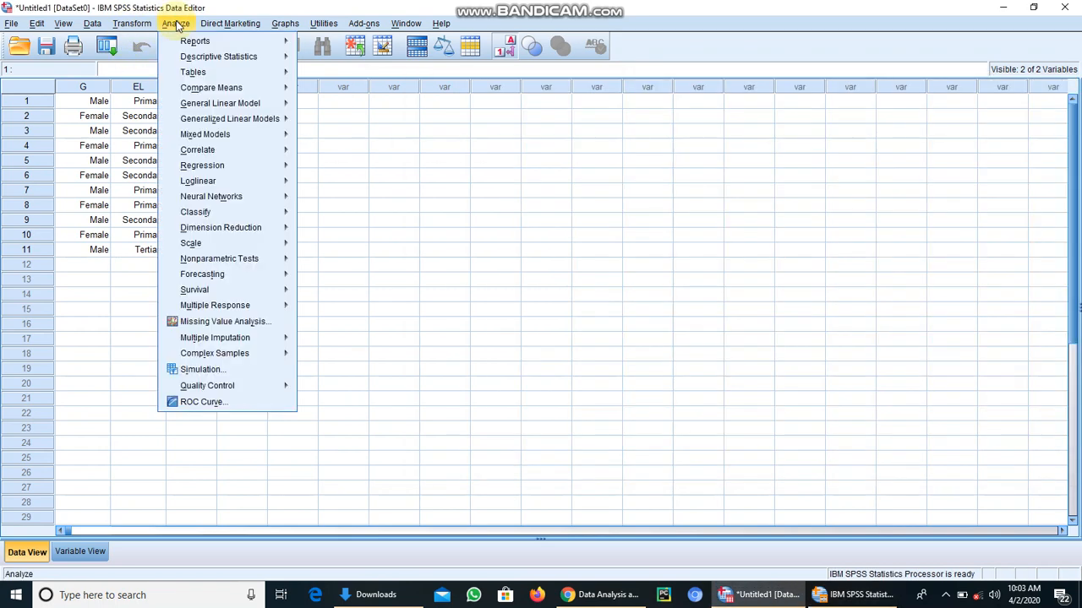
{"action": "mouse_move", "coordinate": [212, 54]}
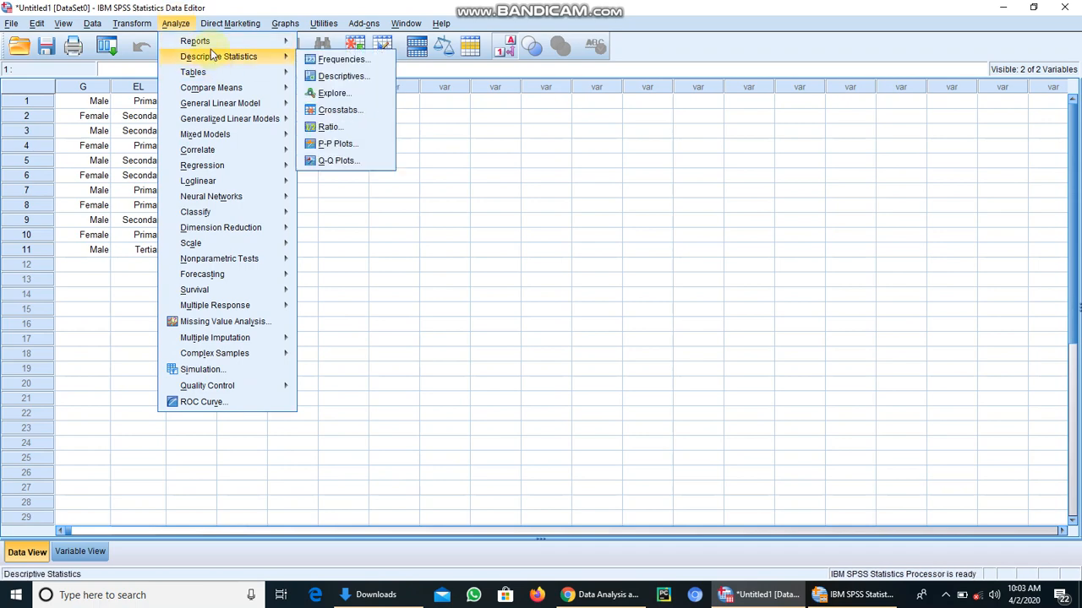
{"action": "left_click", "coordinate": [329, 61]}
{"action": "left_click", "coordinate": [515, 286]}
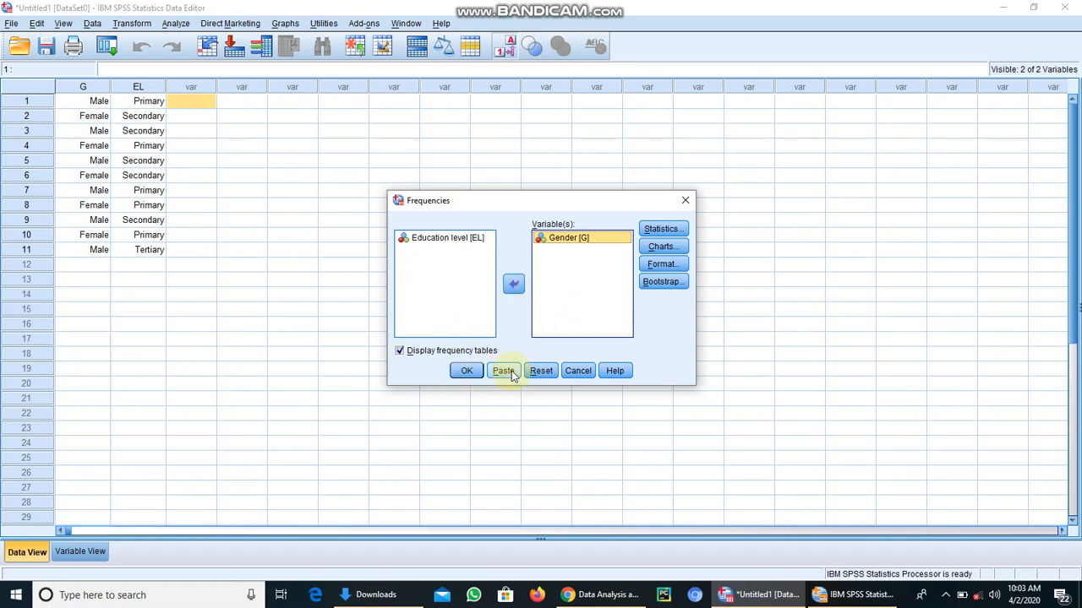
{"action": "left_click", "coordinate": [504, 371]}
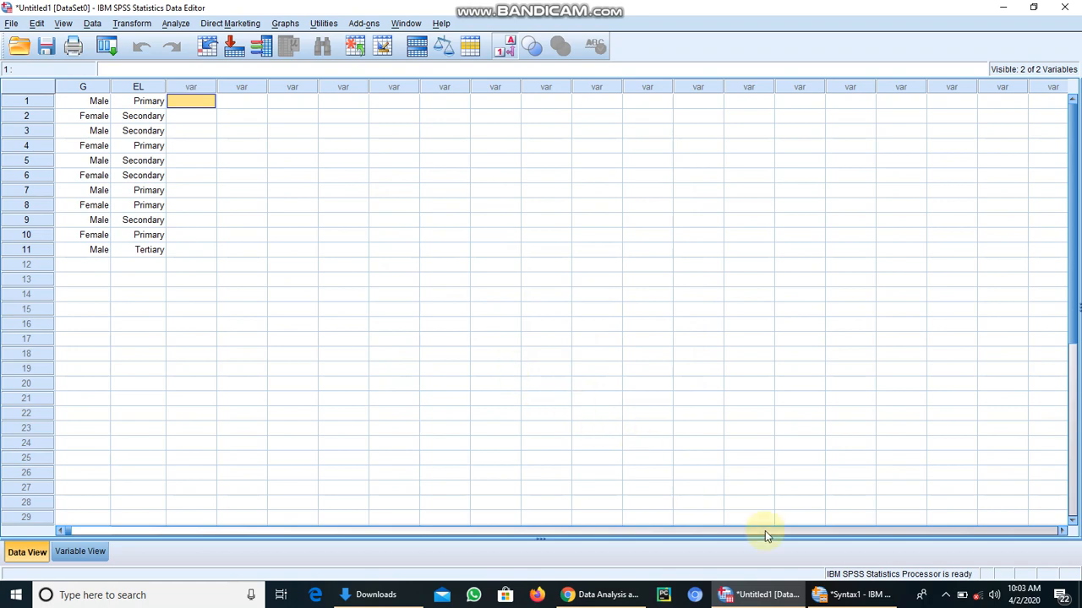
{"action": "left_click", "coordinate": [848, 597]}
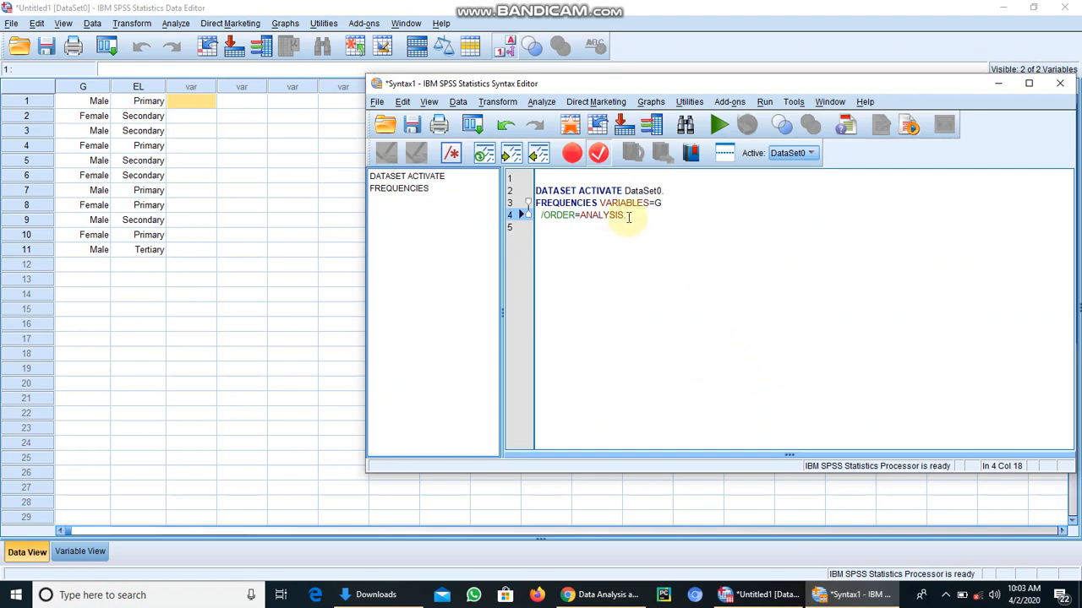
- Copy the DATASET ACTIVATE and FREQUENCIES commands and close the Syntax Editor without saving its contents
{"action": "left_click_drag", "start_coordinate": [628, 217], "coordinate": [534, 194]}
{"action": "key", "text": "ctrl+c"}
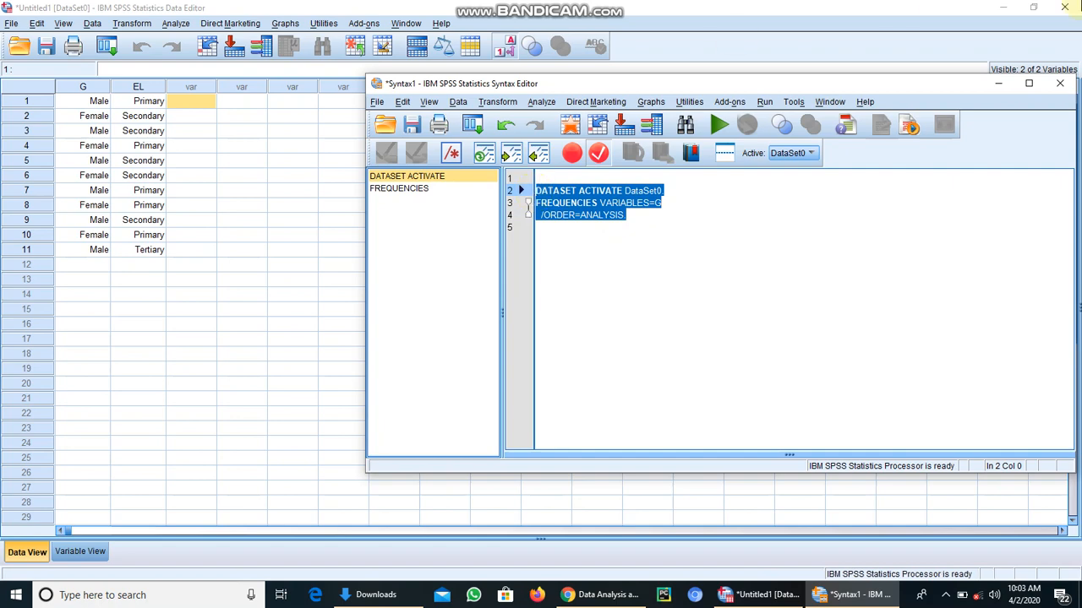
{"action": "left_click", "coordinate": [1058, 84]}
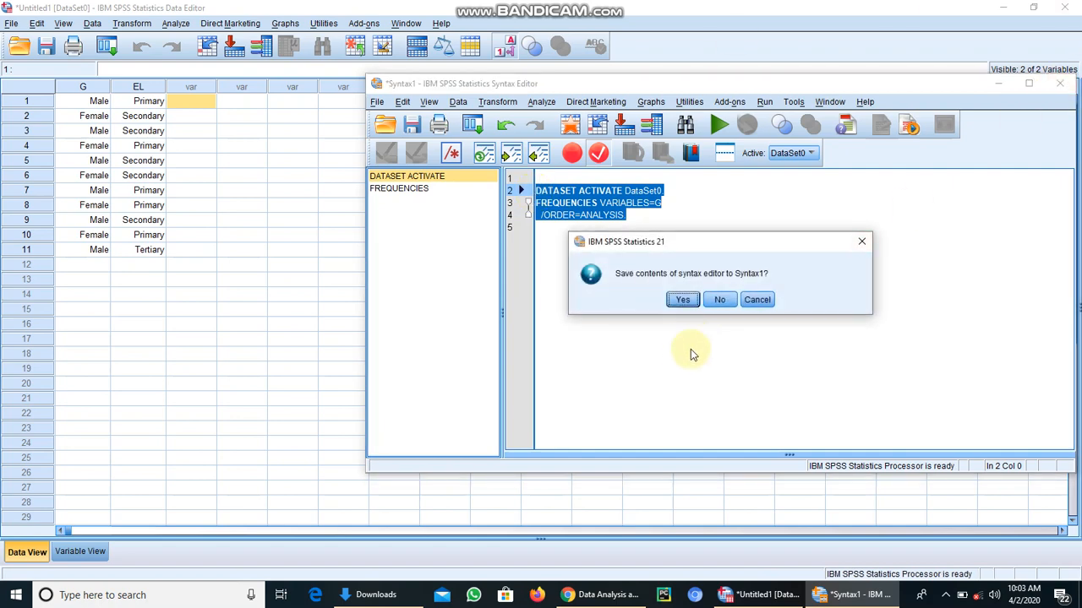
{"action": "left_click", "coordinate": [720, 299]}
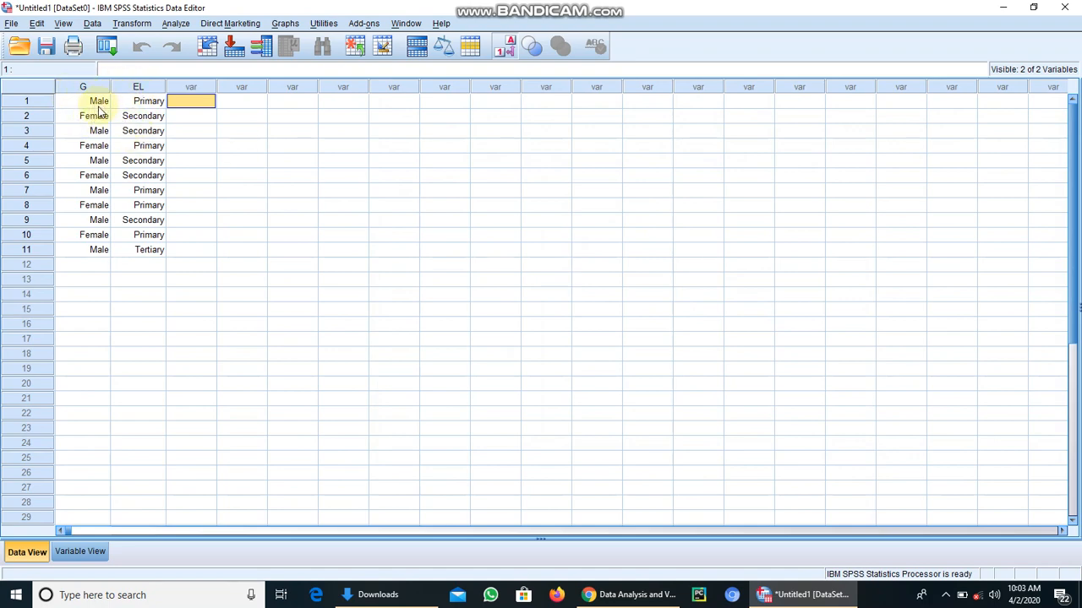
- Run a Frequencies analysis on Gender [G] with frequency tables displayed
{"action": "left_click", "coordinate": [183, 27]}
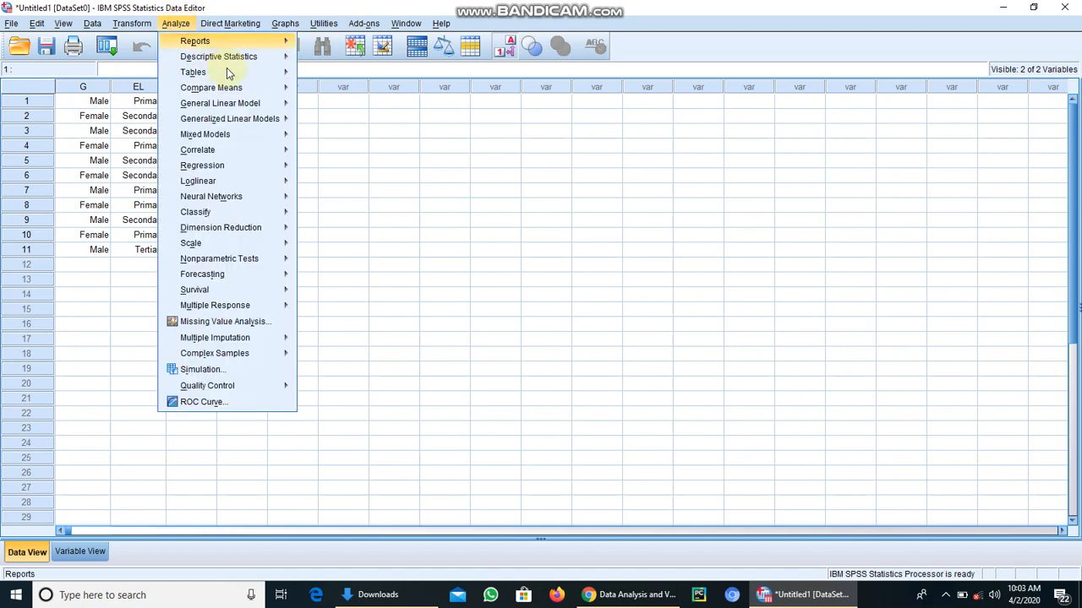
{"action": "mouse_move", "coordinate": [231, 56]}
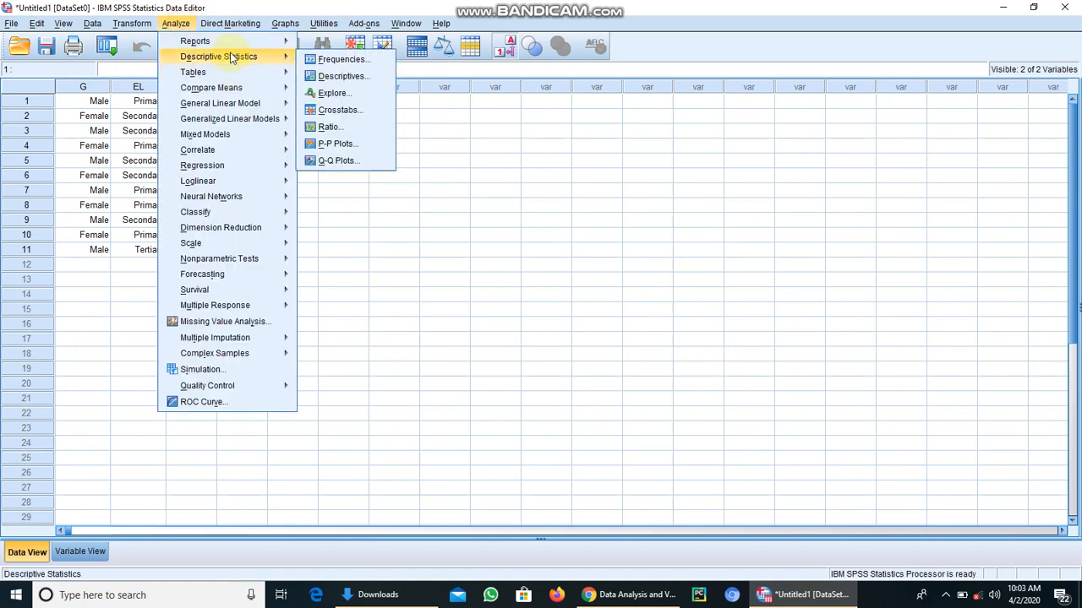
{"action": "left_click", "coordinate": [335, 60]}
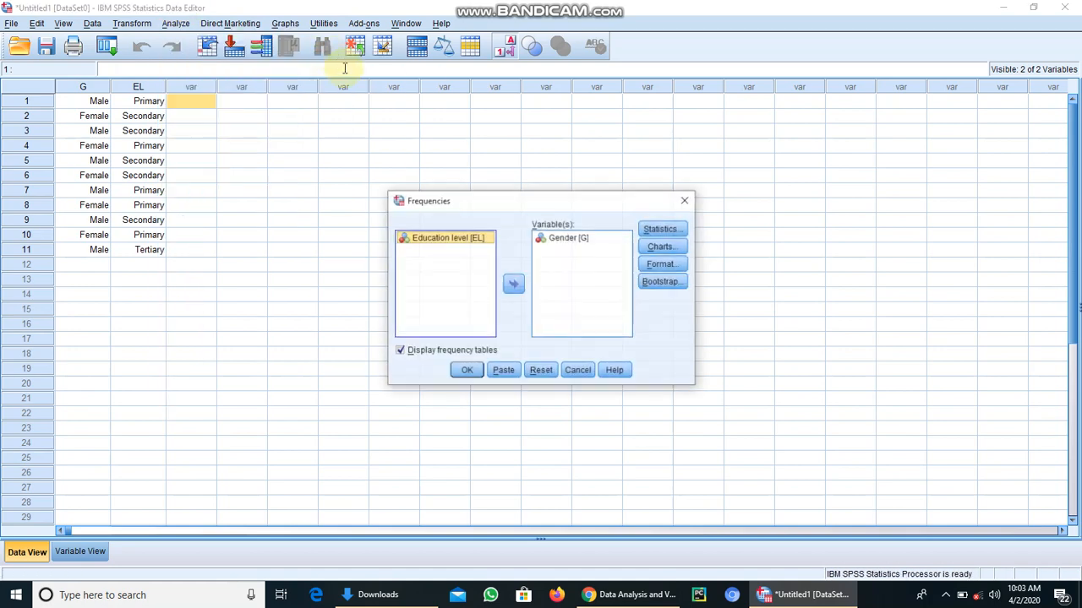
{"action": "left_click", "coordinate": [463, 370]}
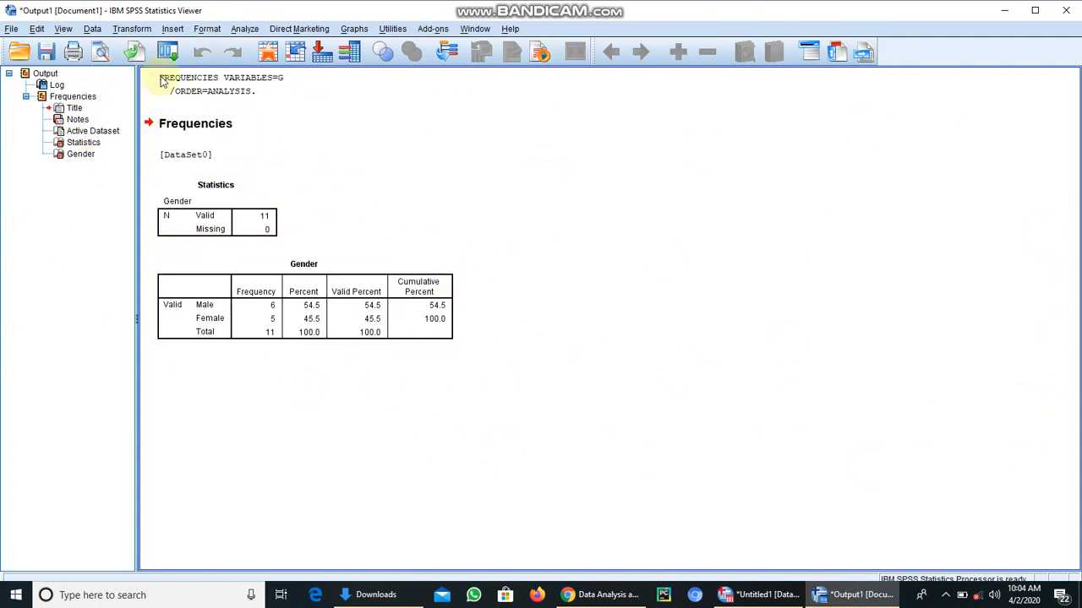
- Create a new syntax file, paste the copied DATASET ACTIVATE and FREQUENCIES commands into it, and run them
{"action": "left_click", "coordinate": [12, 29]}
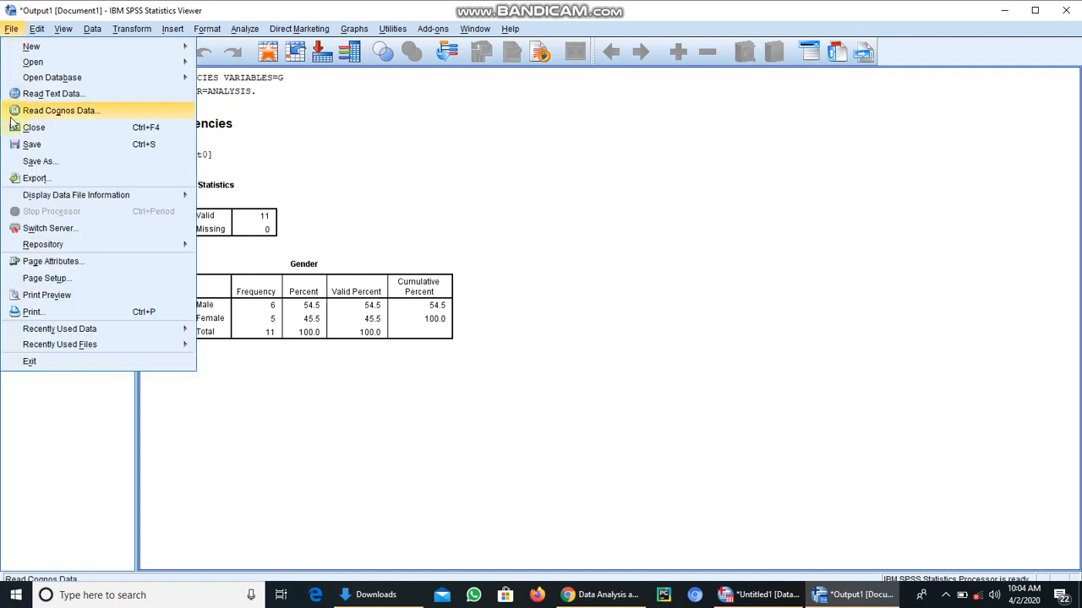
{"action": "mouse_move", "coordinate": [34, 48]}
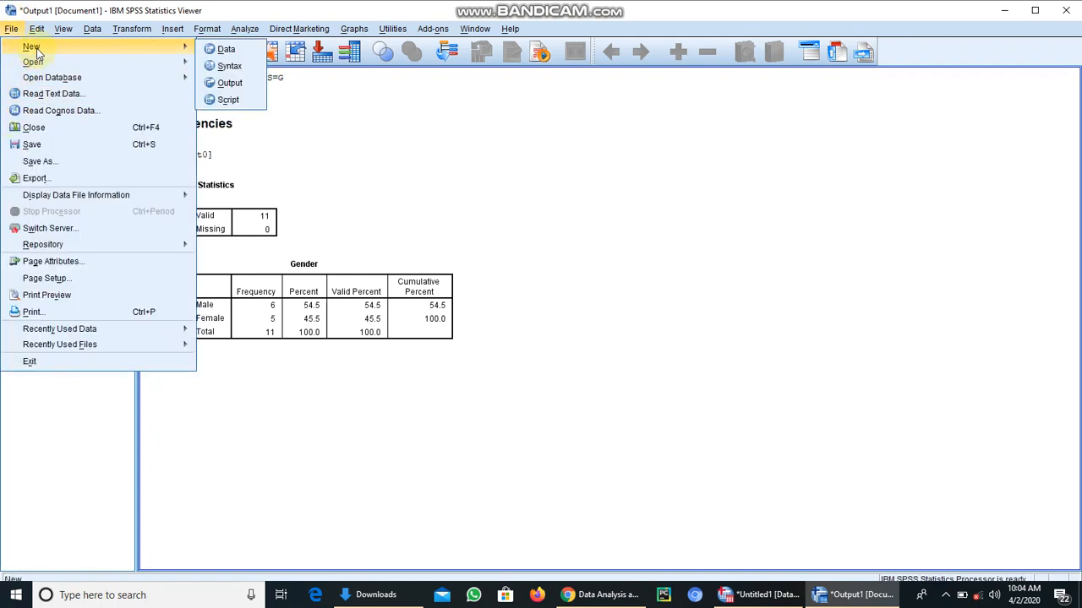
{"action": "left_click", "coordinate": [226, 66]}
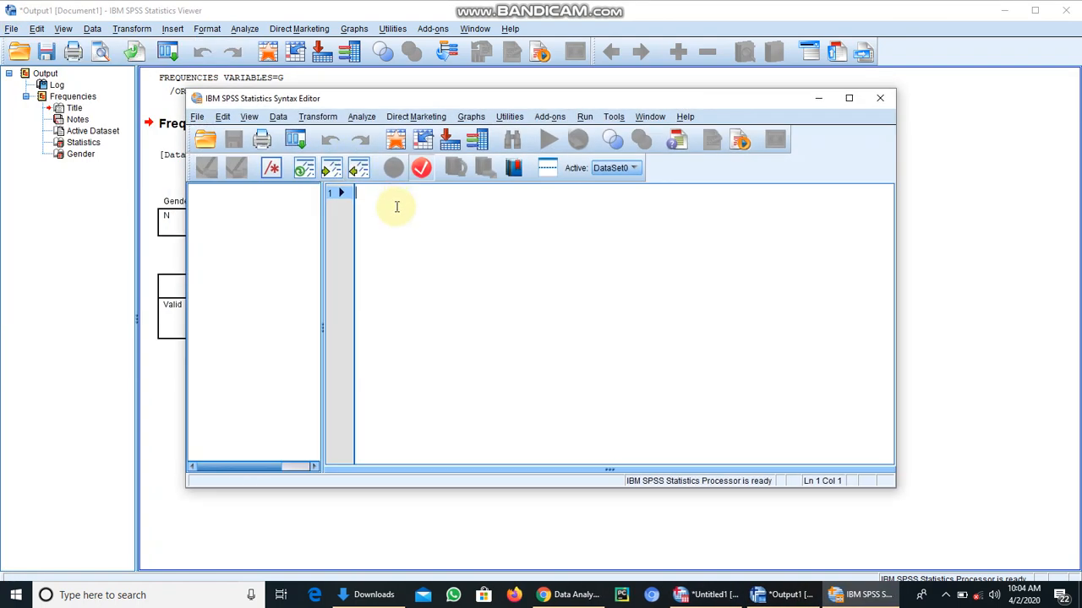
{"action": "key", "text": "ctrl+v"}
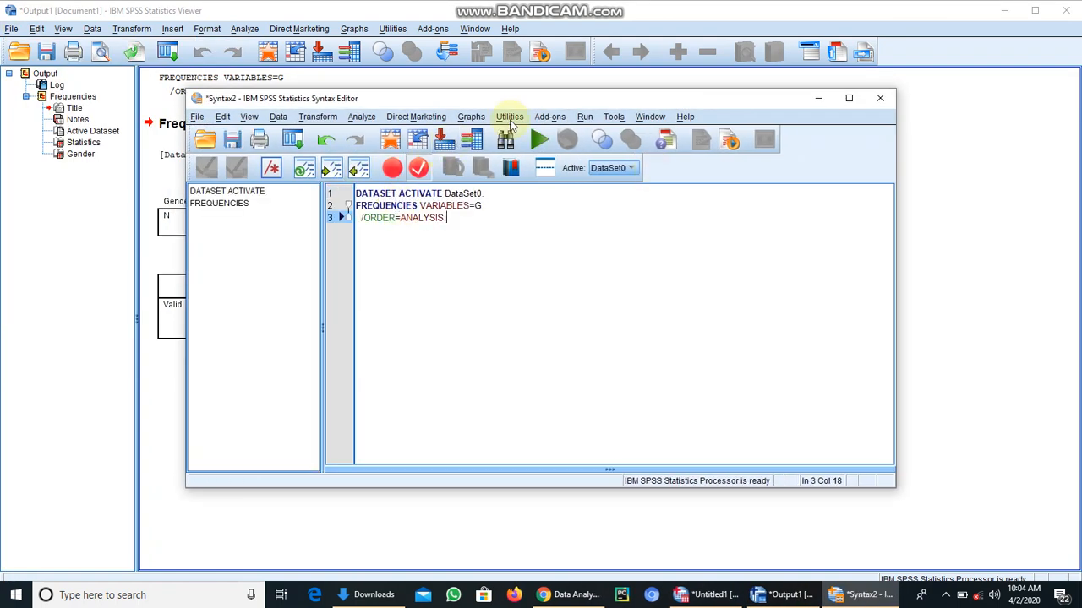
{"action": "left_click", "coordinate": [546, 148]}
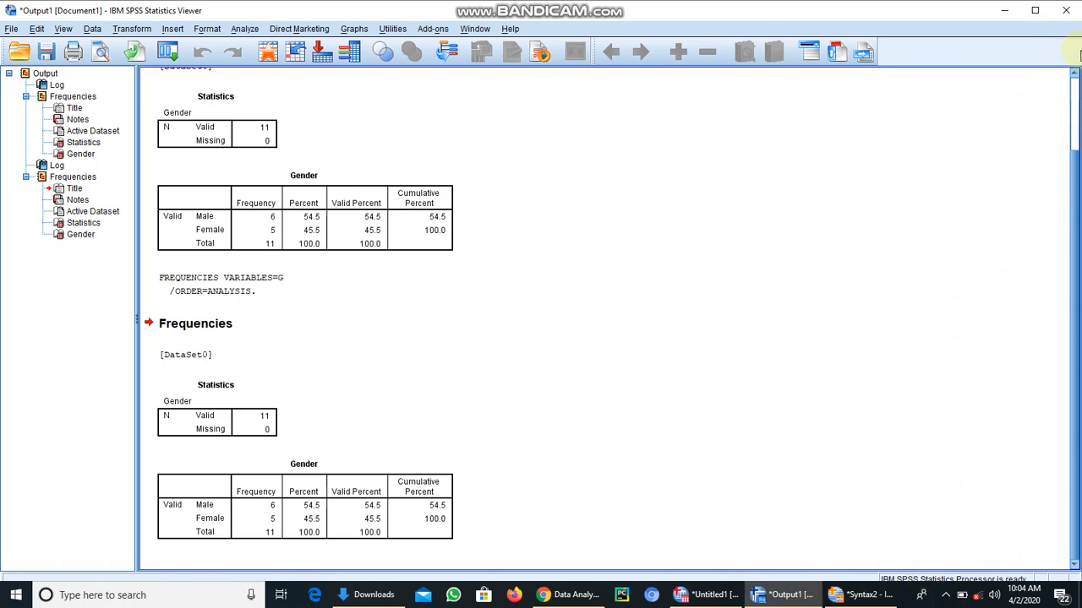
- Close the output viewer without saving its contents and minimize the Data Editor and Syntax Editor windows
{"action": "left_click", "coordinate": [1066, 10]}
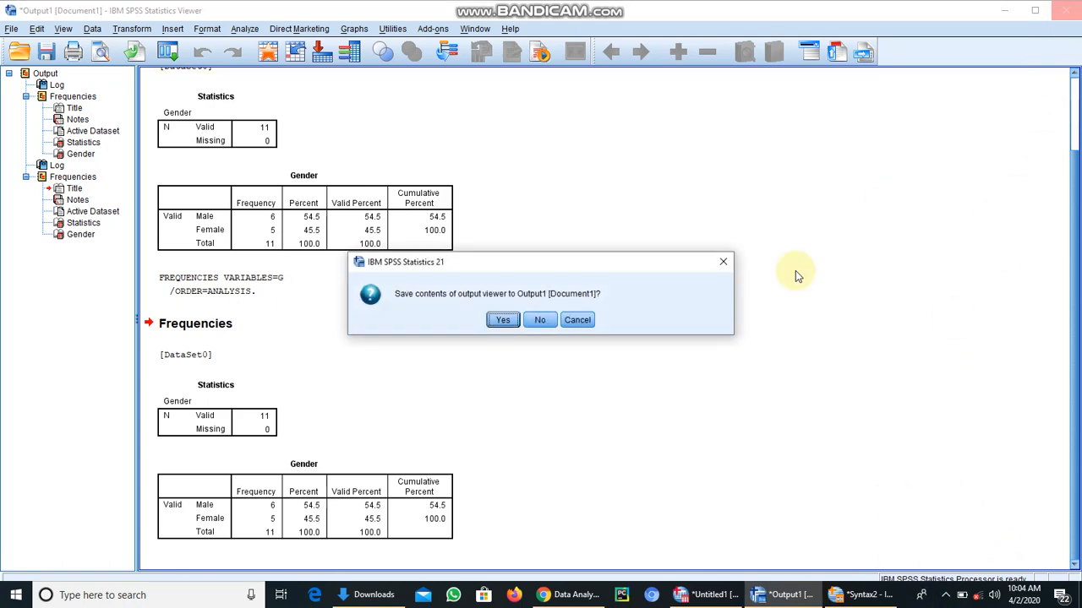
{"action": "left_click", "coordinate": [542, 323]}
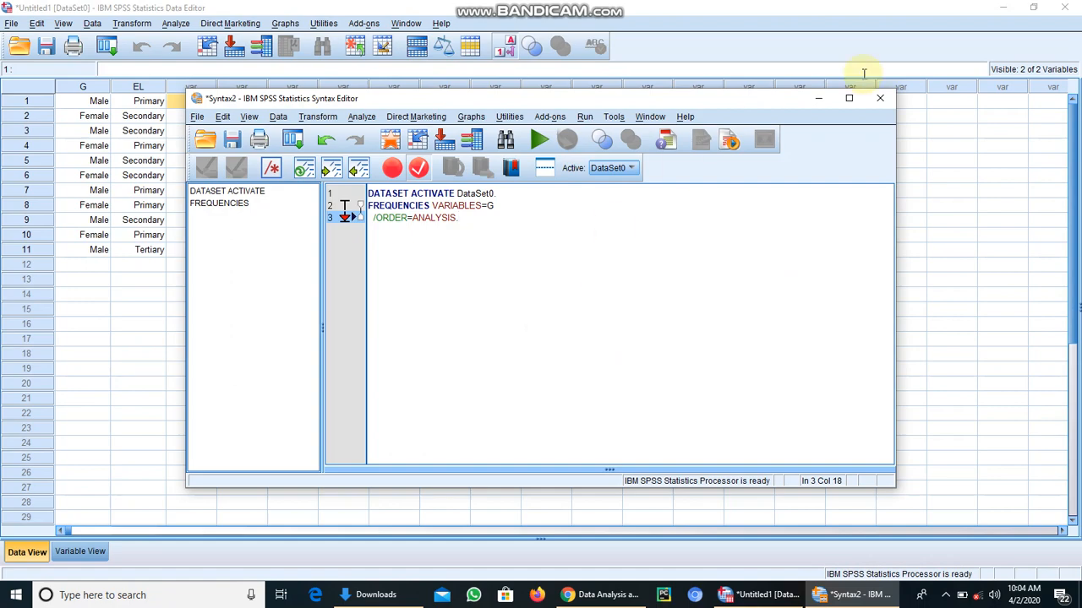
{"action": "left_click", "coordinate": [1003, 7]}
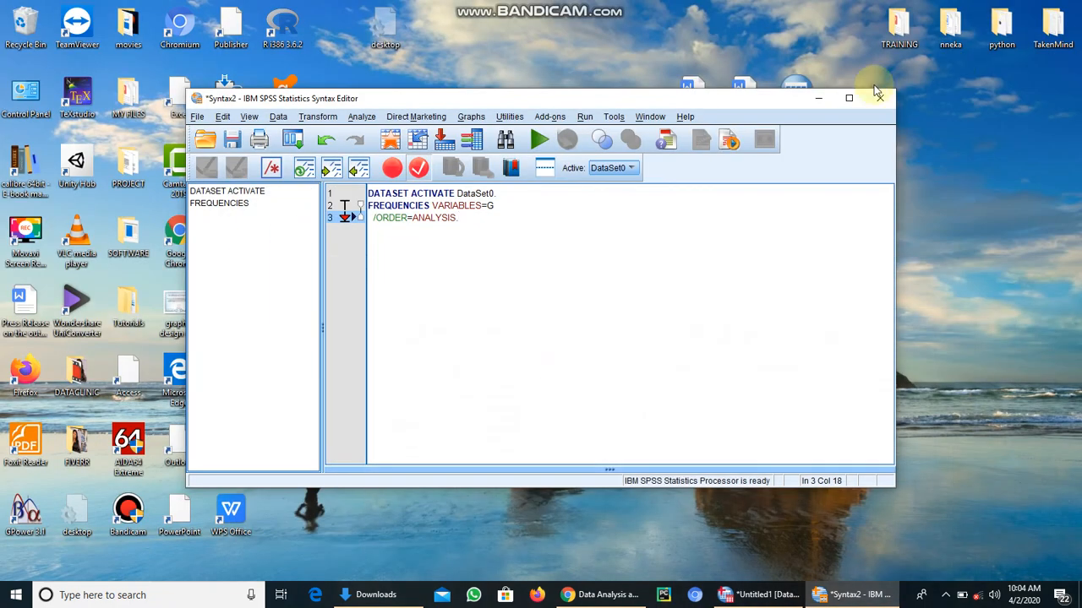
{"action": "left_click", "coordinate": [819, 98]}
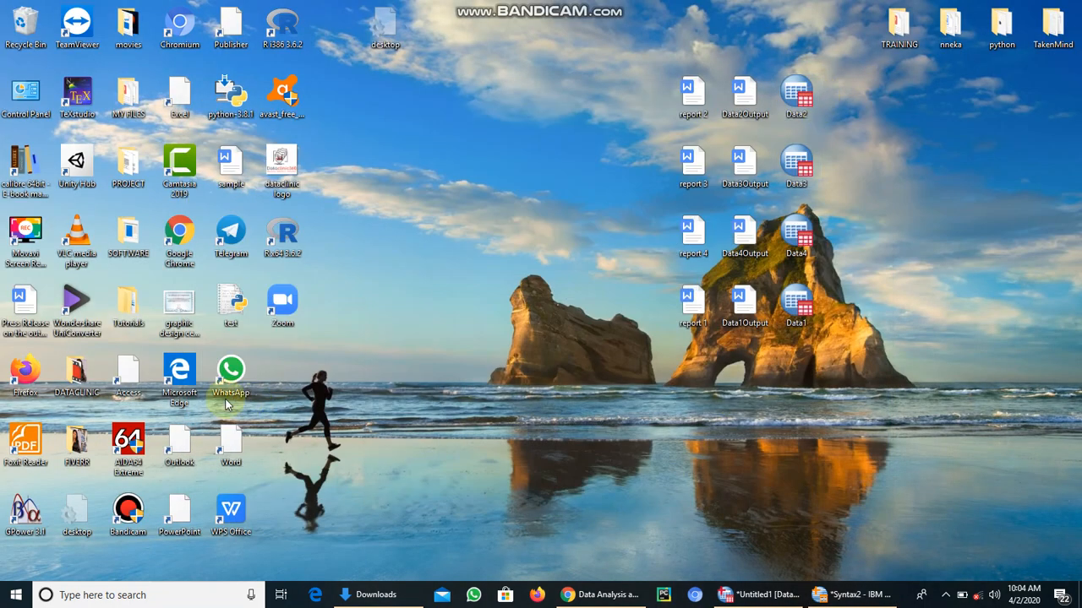
{"action": "left_click", "coordinate": [131, 521]}
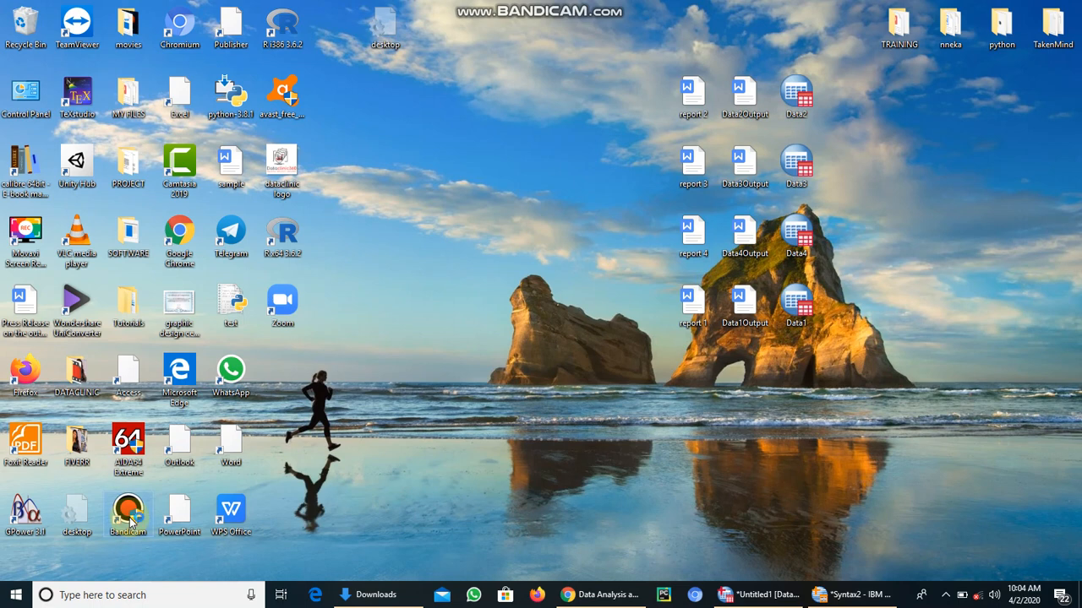